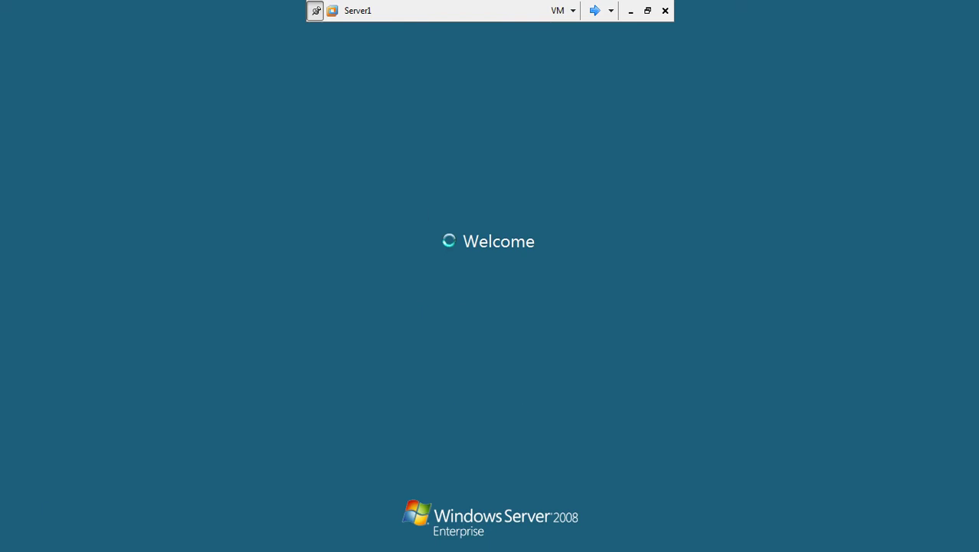
Switch to Server2 and unlock it with the domain administrator password.
left_click(594, 11)
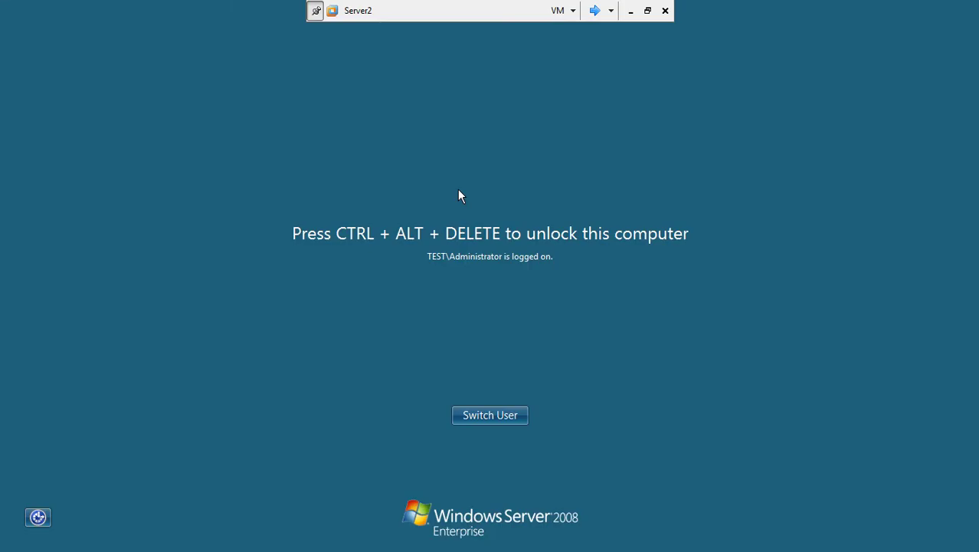
key("ctrl+alt+Insert")
type("P@s")
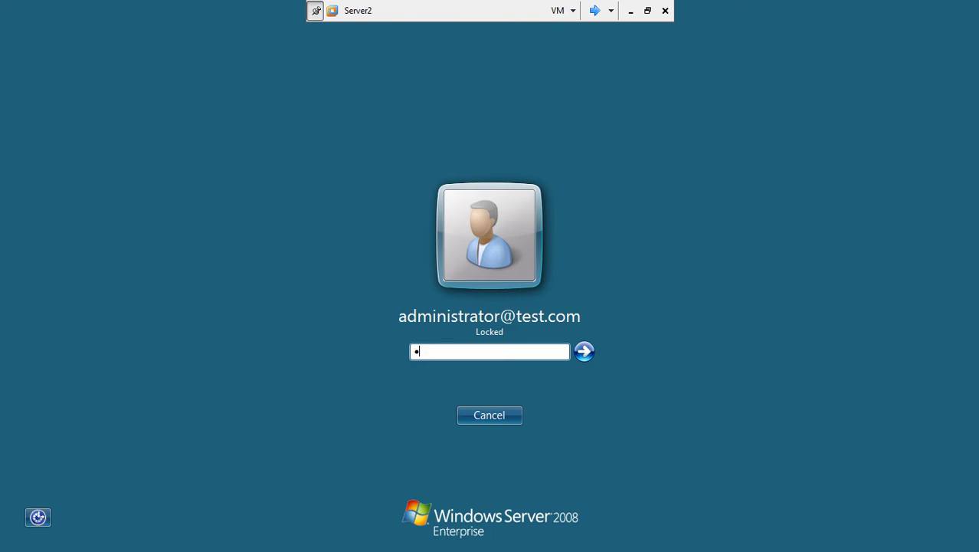
type("sw0rd")
key("Return")
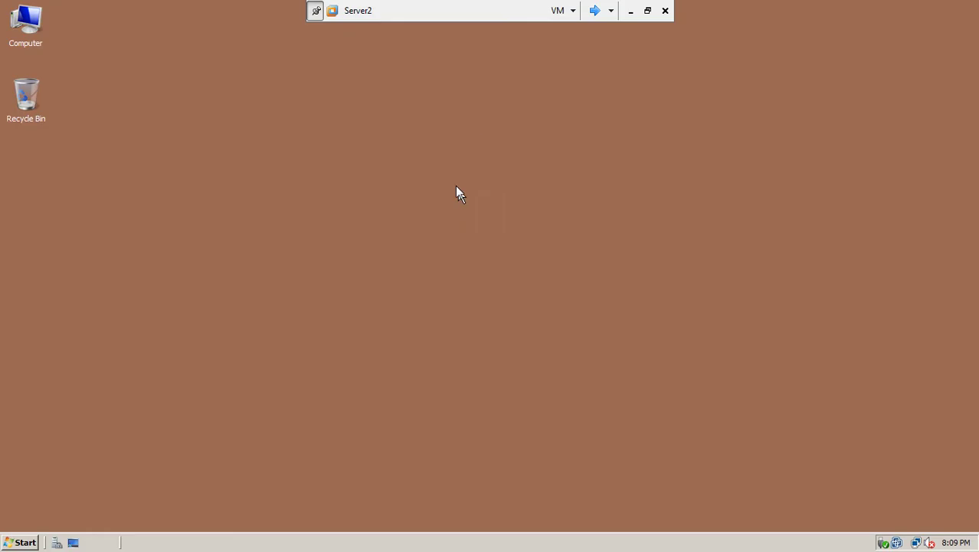
Switch to Server33 and unlock it with the domain administrator password.
left_click(594, 10)
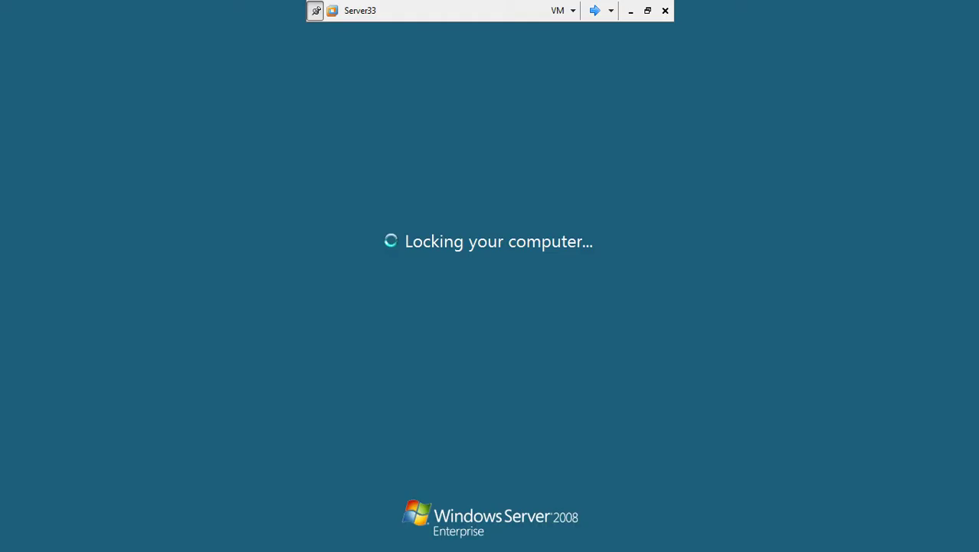
key("ctrl+alt+Delete")
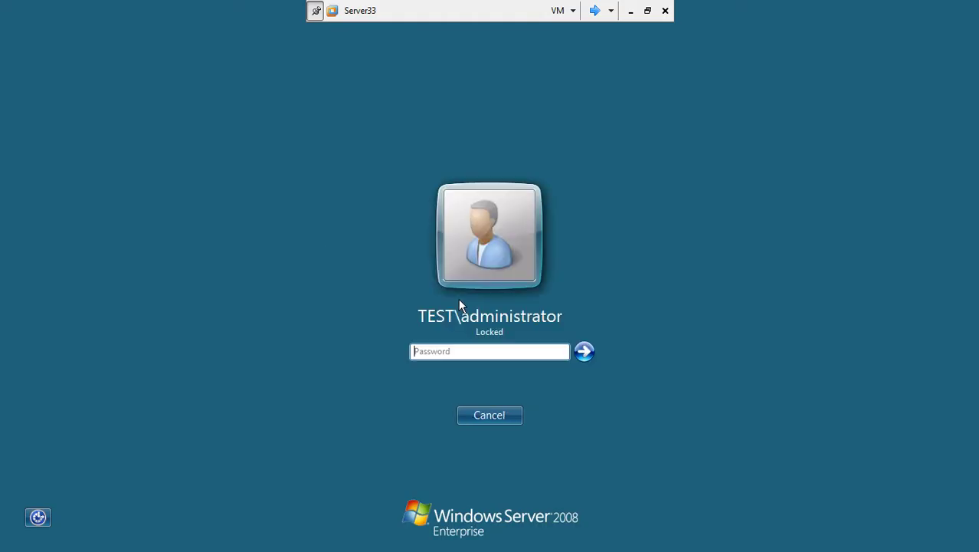
type("P@ssw0rd")
key("Return")
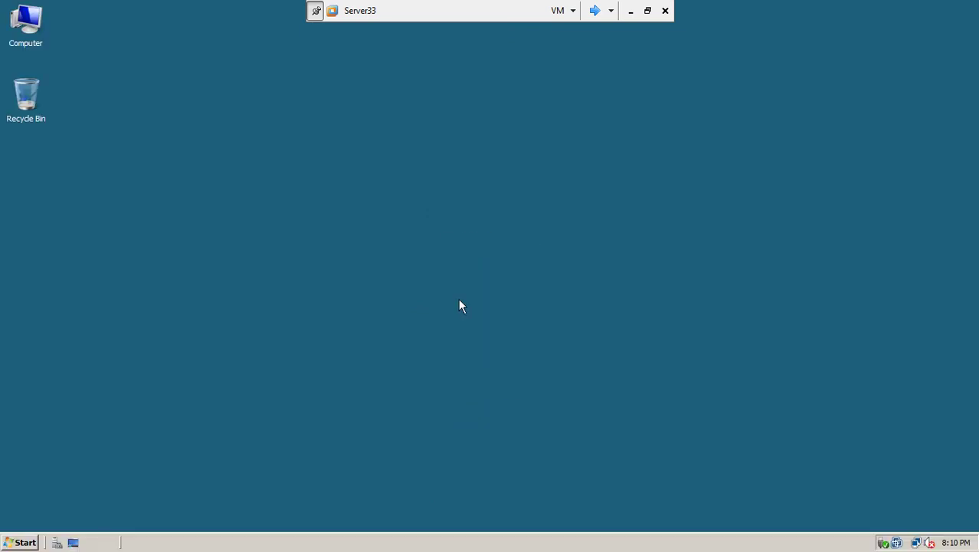
On Server1, launch Active Directory Users and Computers from Administrative Tools.
left_click(594, 10)
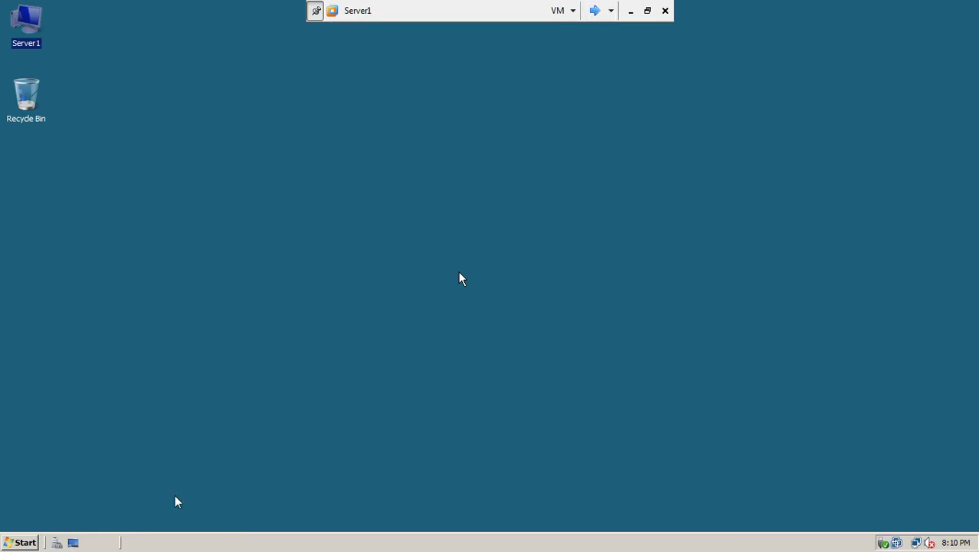
left_click(23, 544)
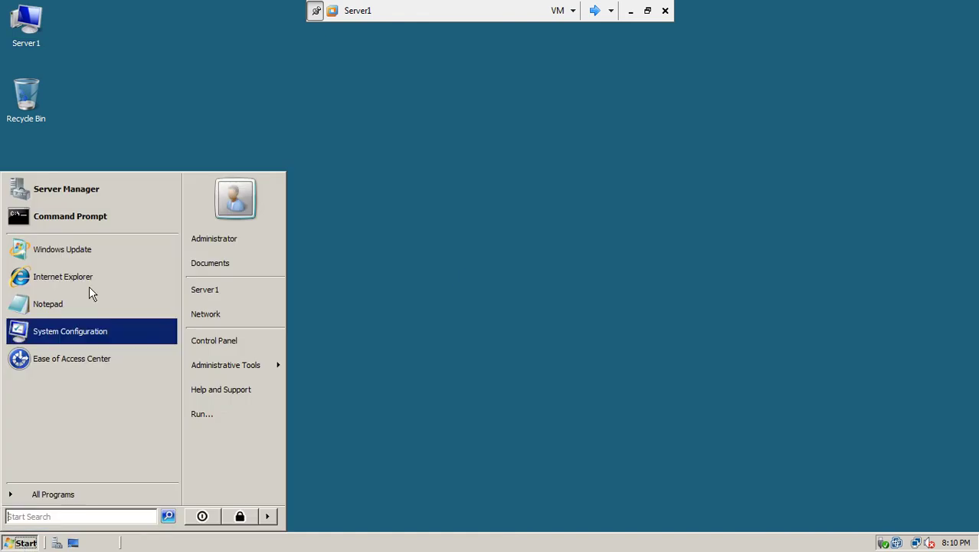
mouse_move(230, 365)
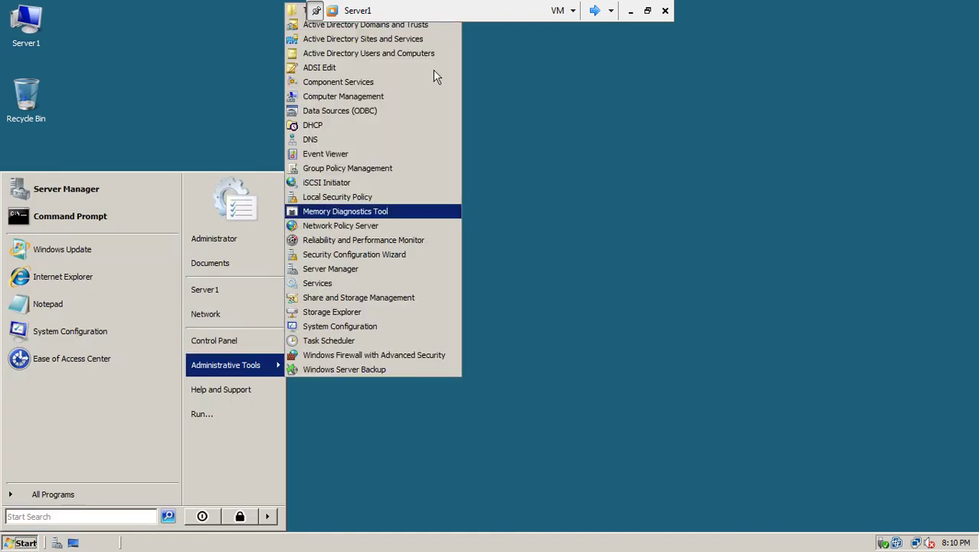
left_click(389, 55)
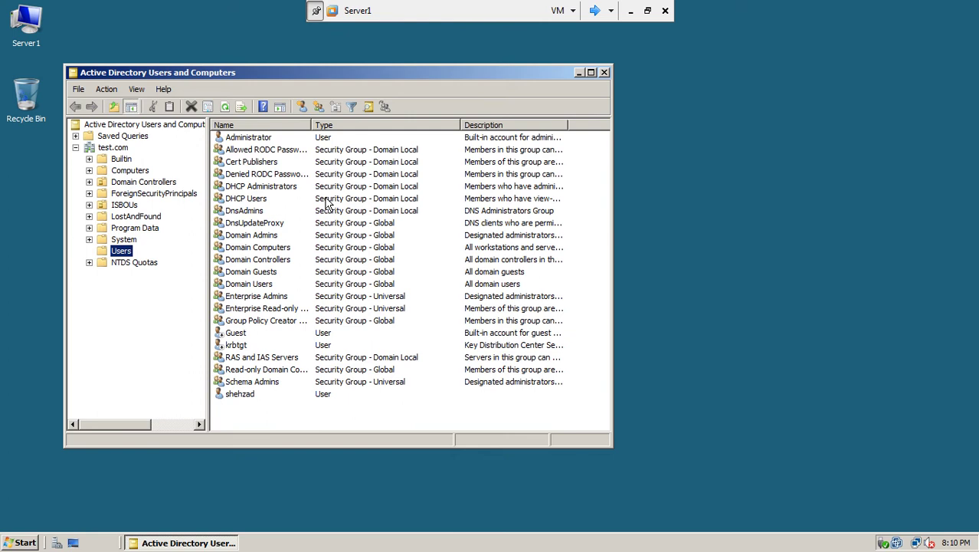
Inspect the test.com domain properties and cancel without changes.
left_click(125, 150)
right_click(124, 147)
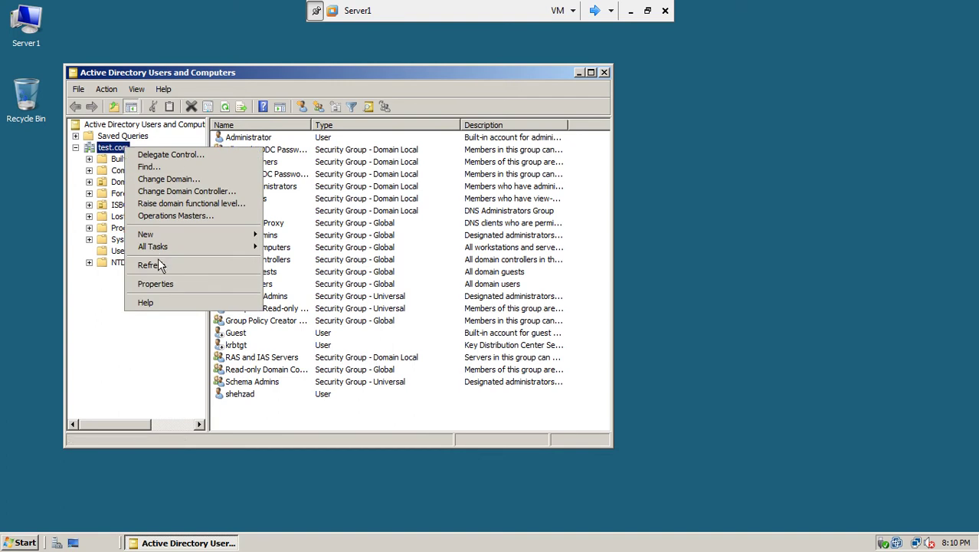
left_click(159, 284)
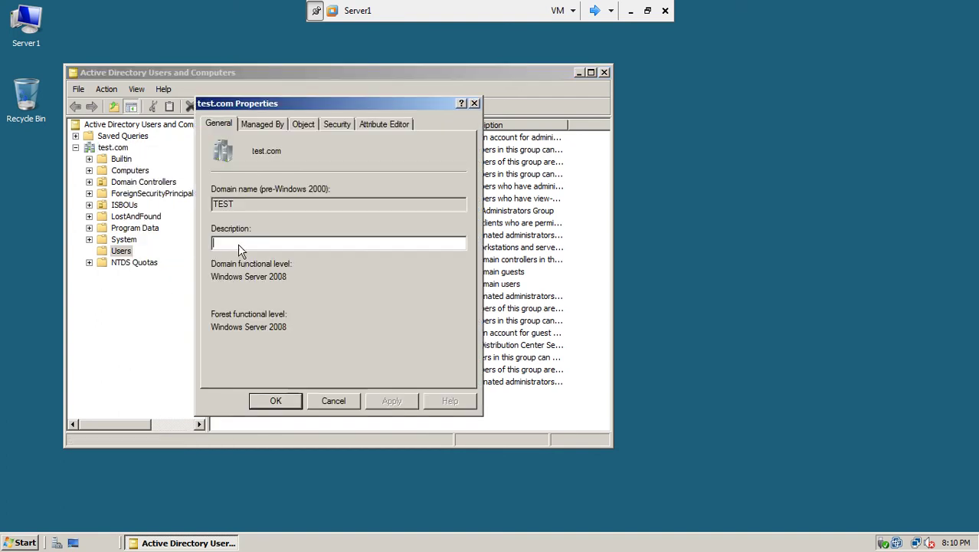
left_click(328, 399)
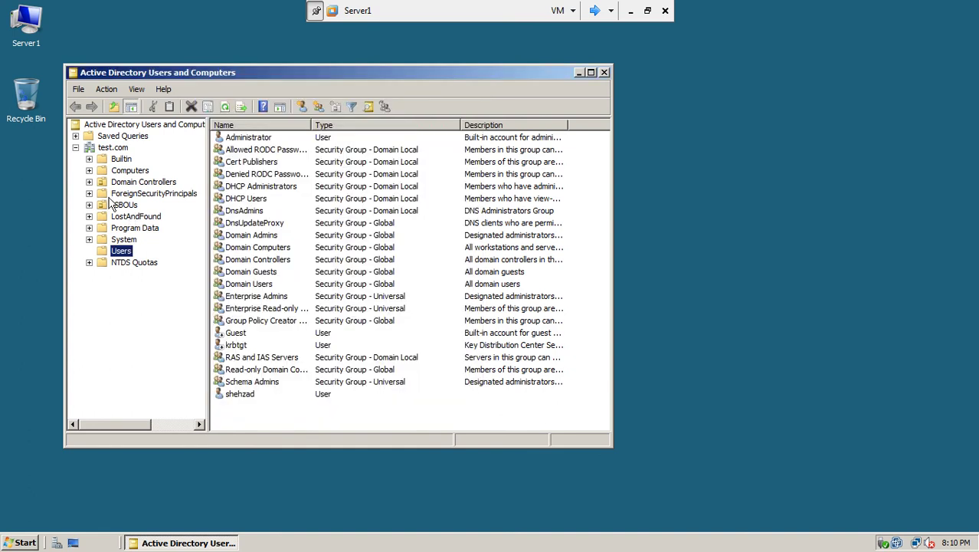
Check test.com's properties once more, then open its Operations Masters dialog.
left_click(113, 147)
right_click(123, 148)
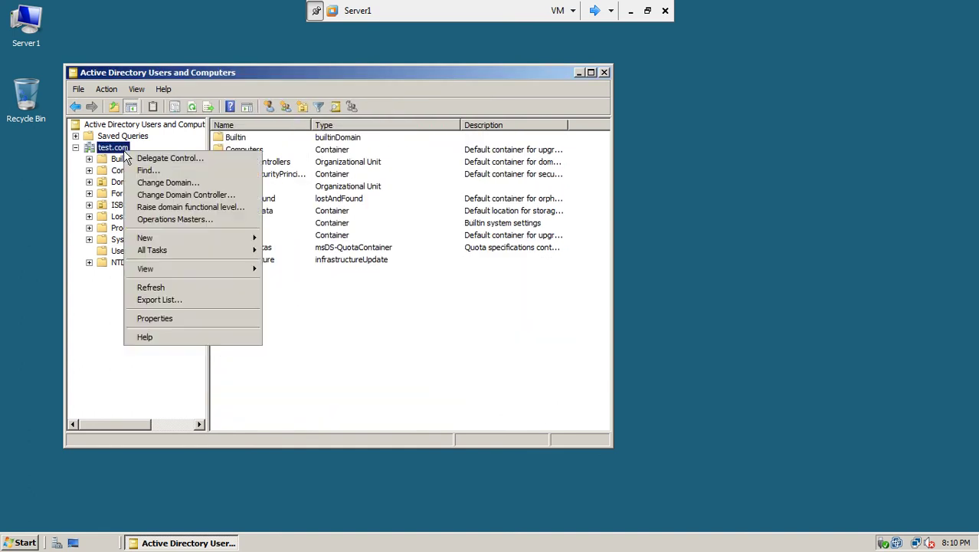
left_click(157, 318)
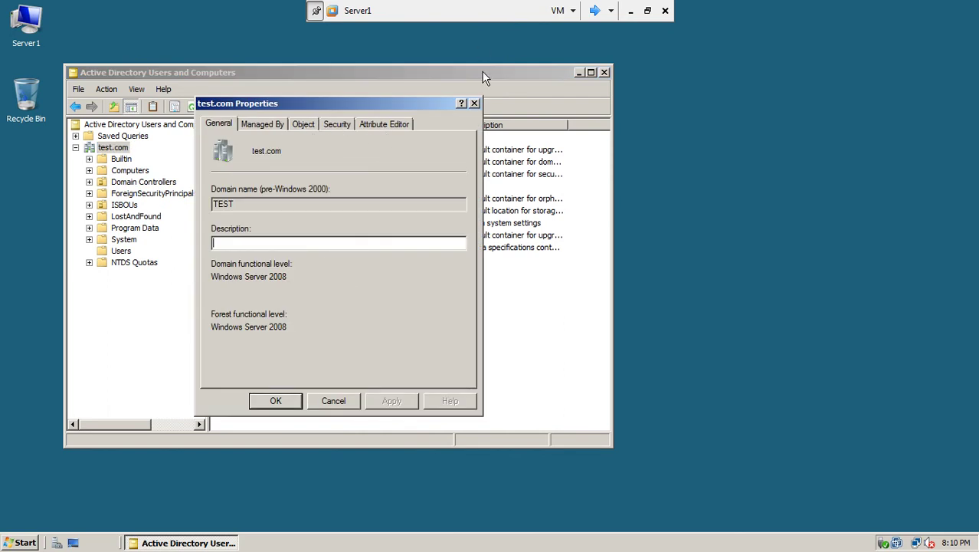
left_click(474, 103)
right_click(119, 150)
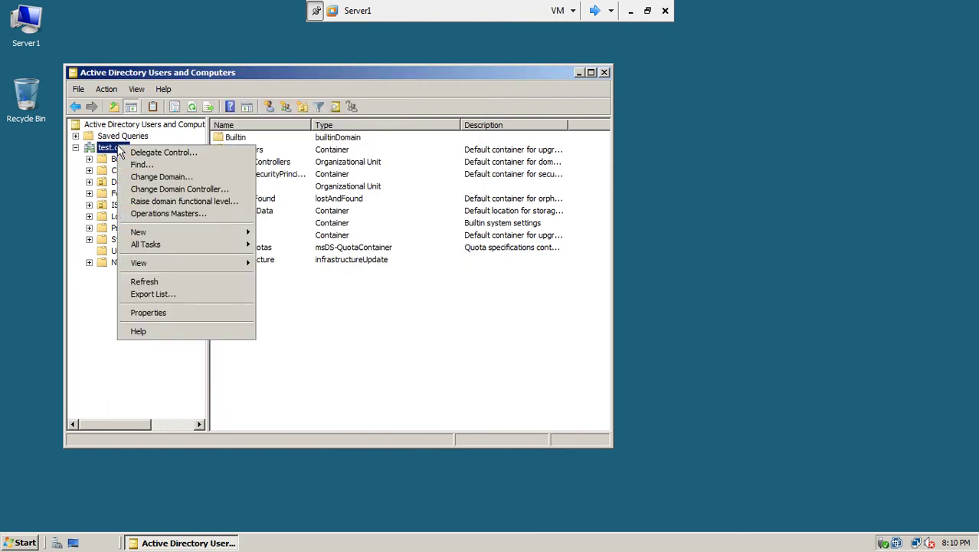
left_click(150, 218)
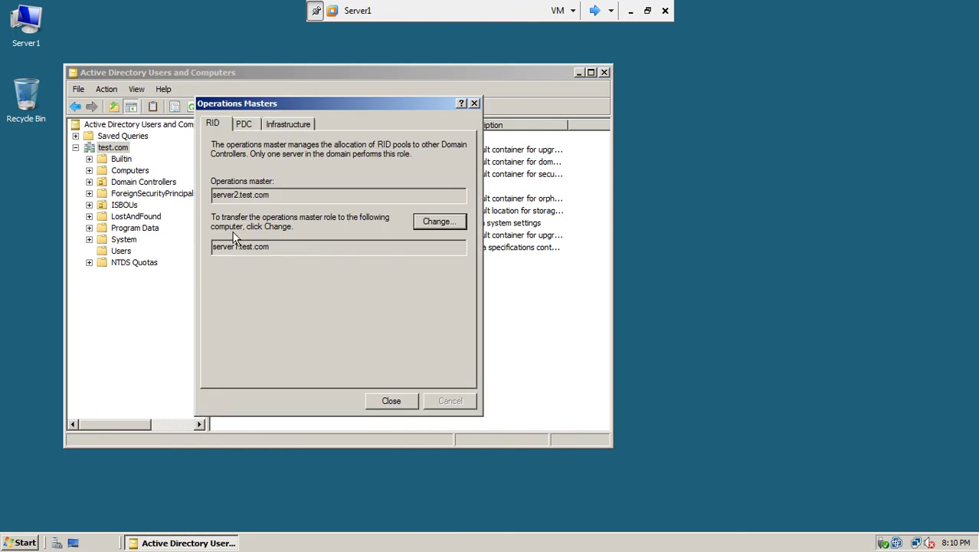
Compare the RID, PDC and Infrastructure tabs: server2 holds RID and PDC, server33 holds Infrastructure.
left_click(244, 126)
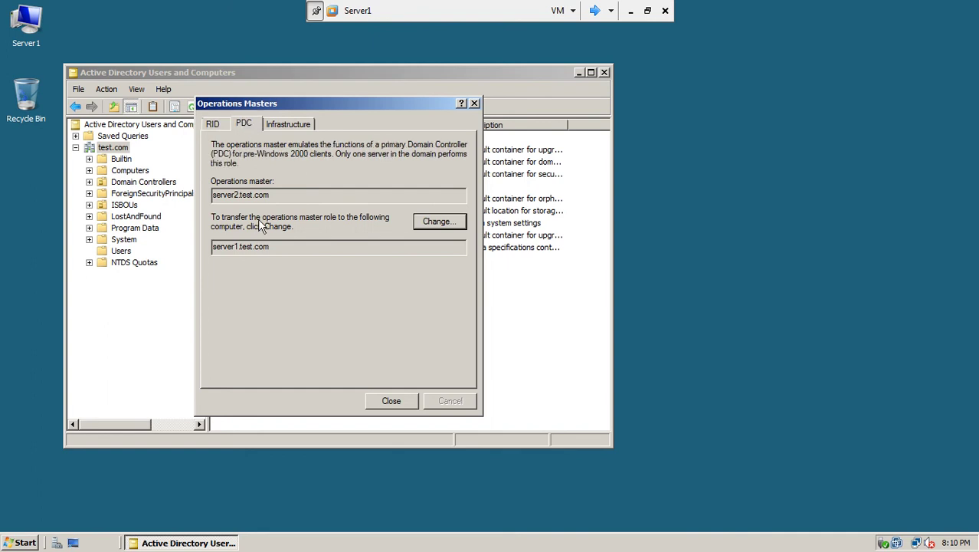
left_click(291, 128)
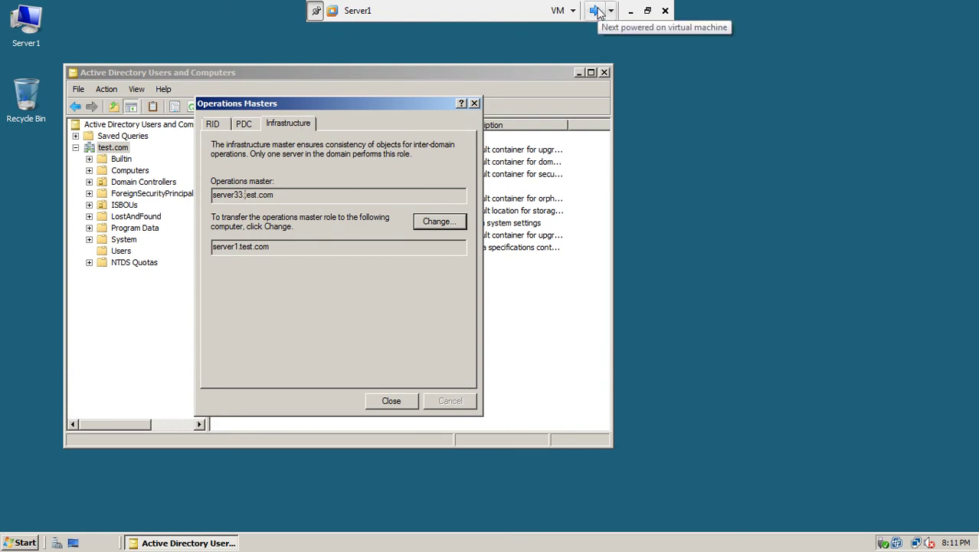
left_click(250, 126)
left_click(223, 125)
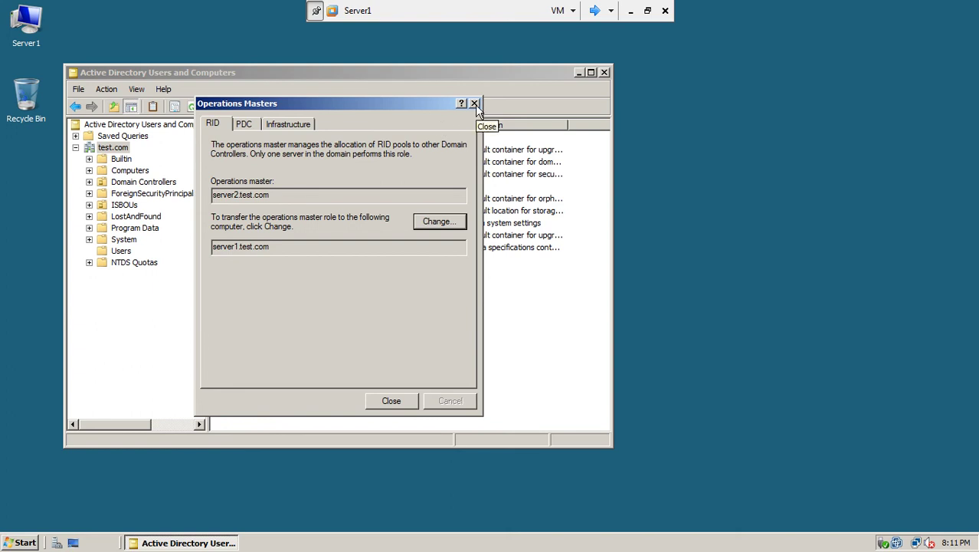
left_click(21, 542)
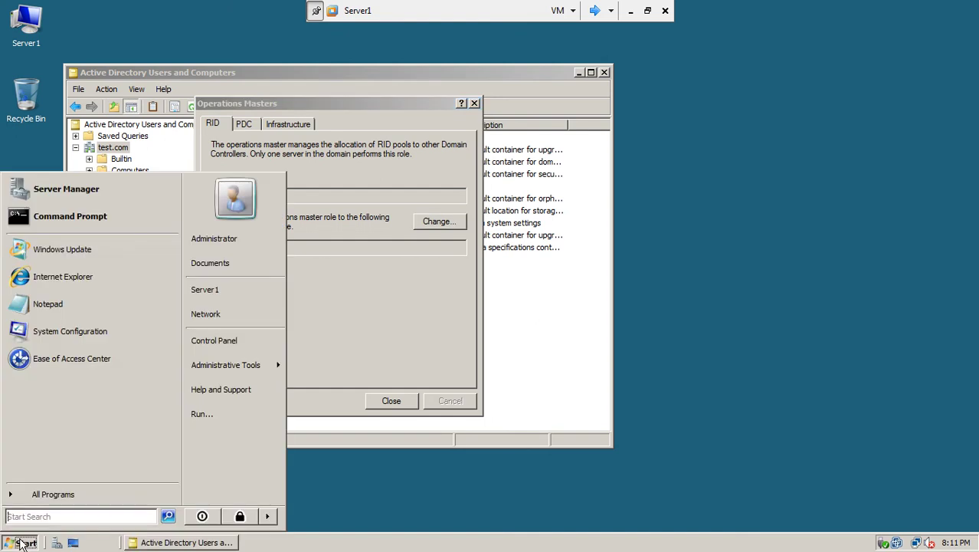
mouse_move(239, 363)
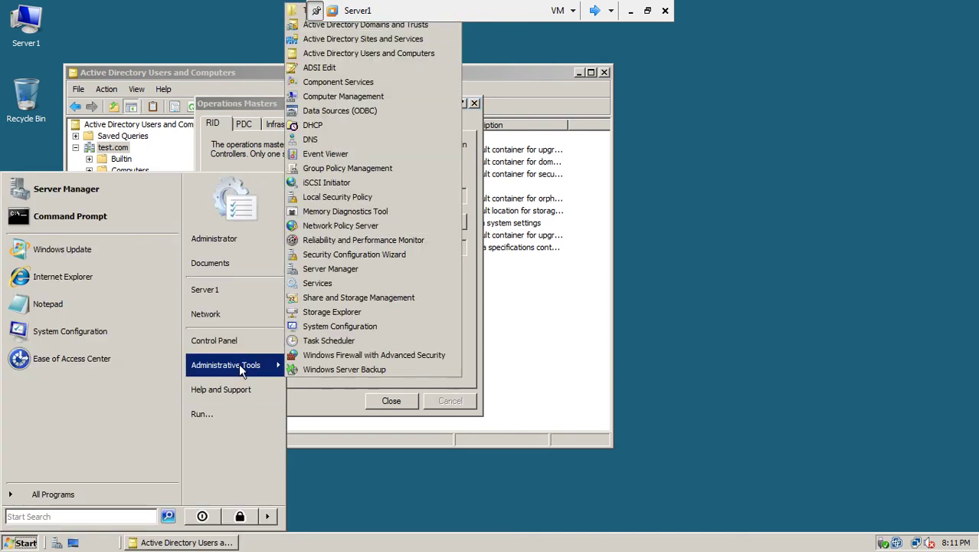
left_click(404, 40)
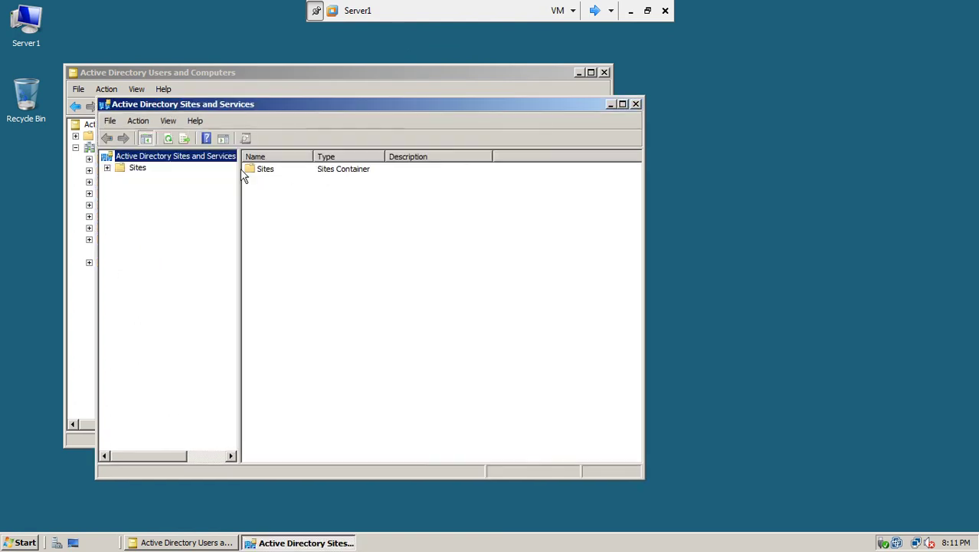
right_click(211, 162)
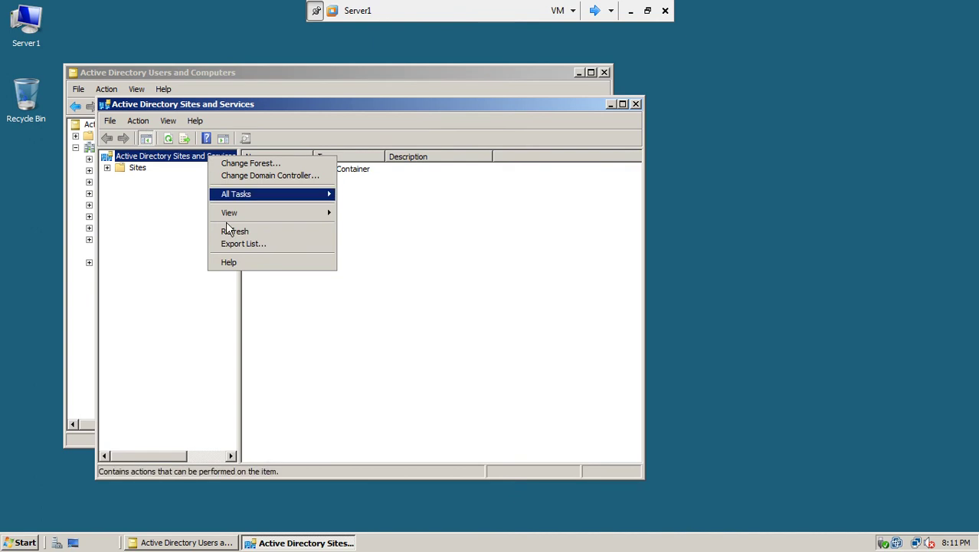
left_click(108, 171)
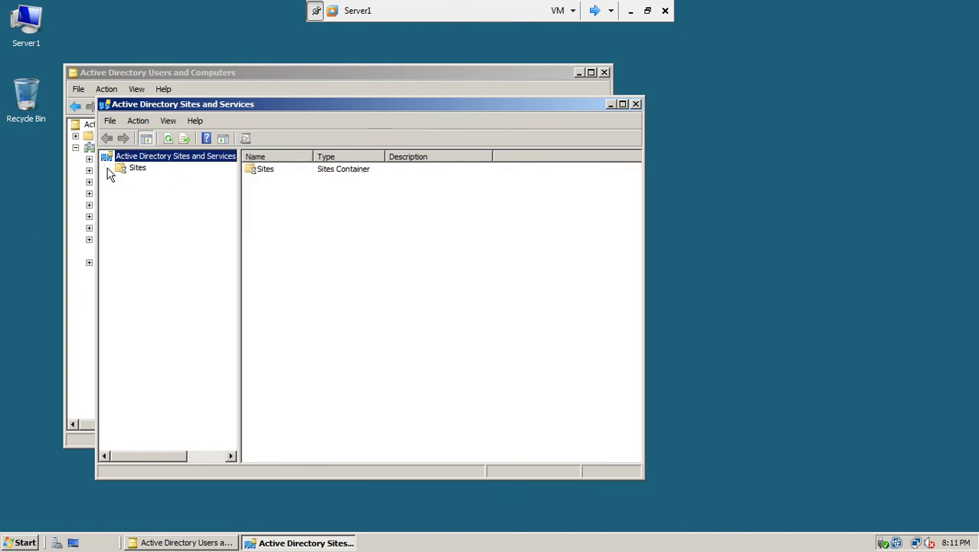
right_click(155, 160)
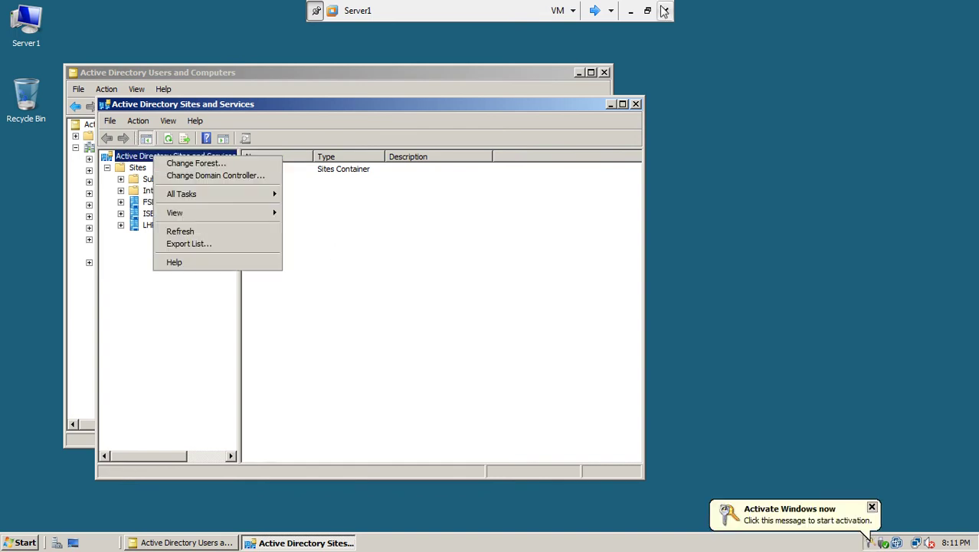
left_click(636, 105)
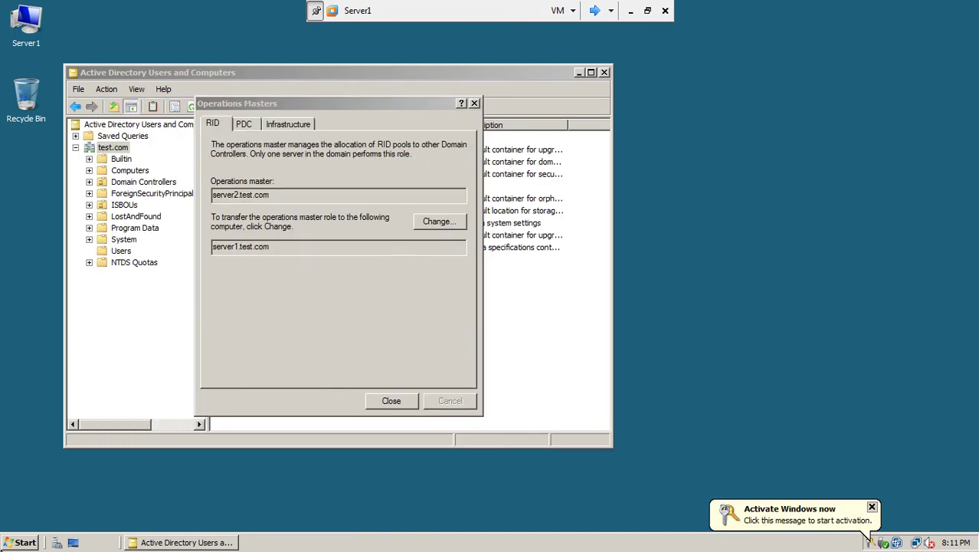
left_click(17, 543)
mouse_move(230, 364)
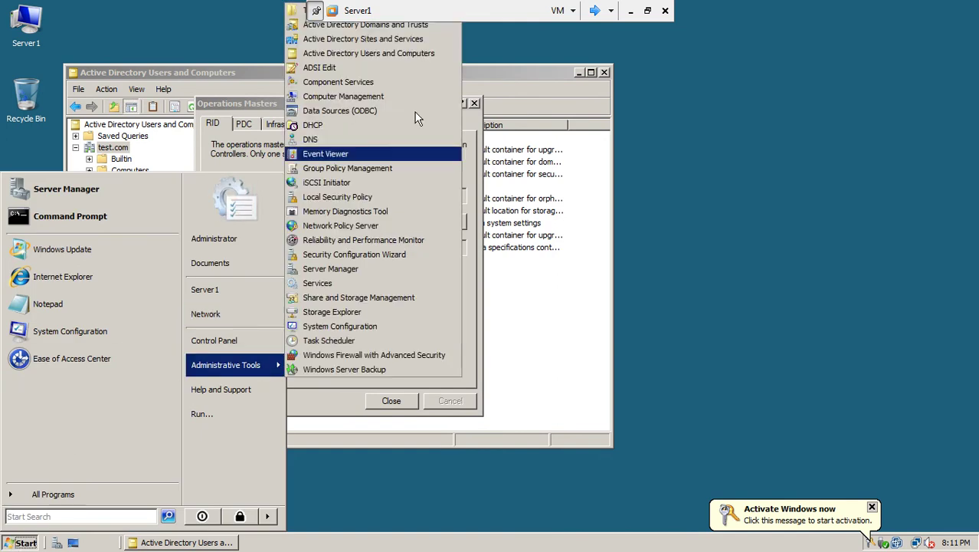
left_click(416, 29)
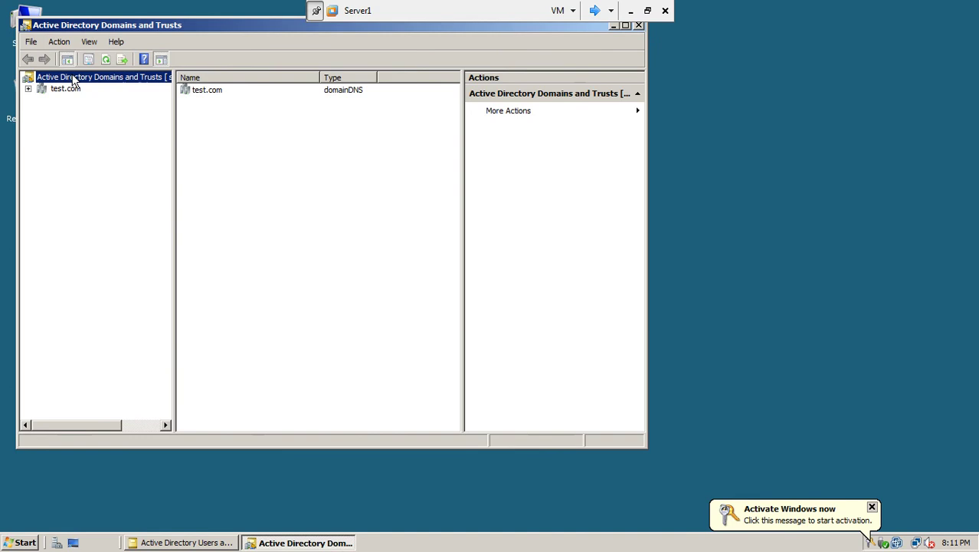
right_click(72, 77)
left_click(90, 107)
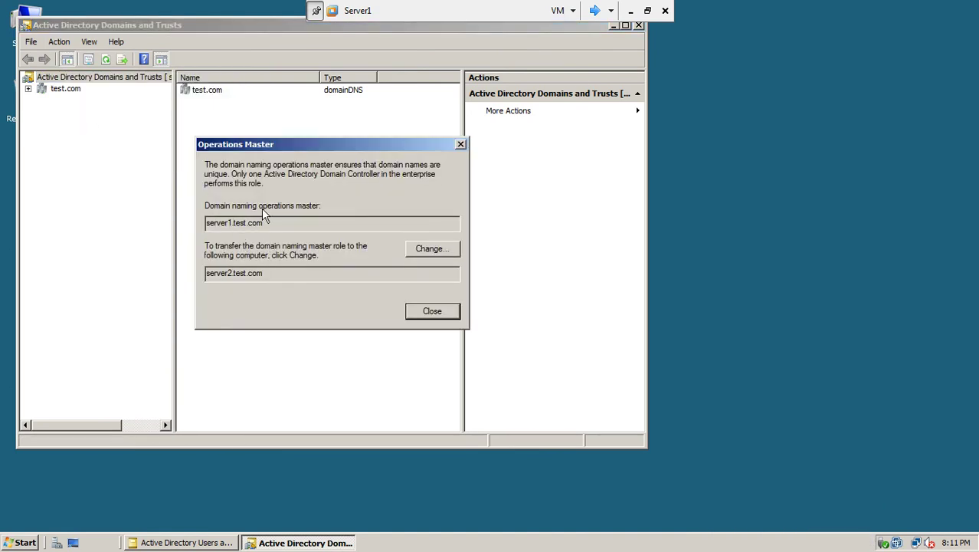
left_click(431, 312)
left_click(638, 26)
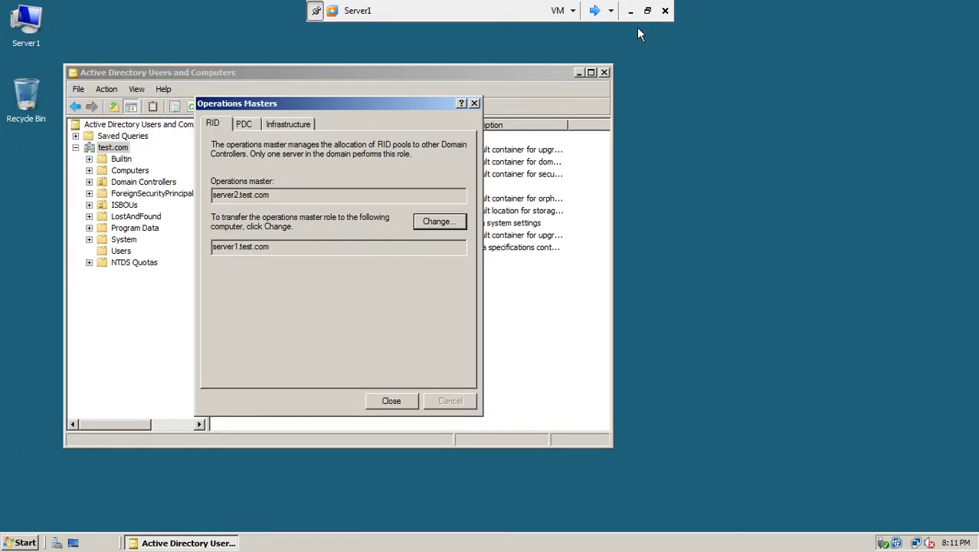
Switch to Server2 and launch Active Directory Users and Computers from Administrative Tools.
left_click(596, 11)
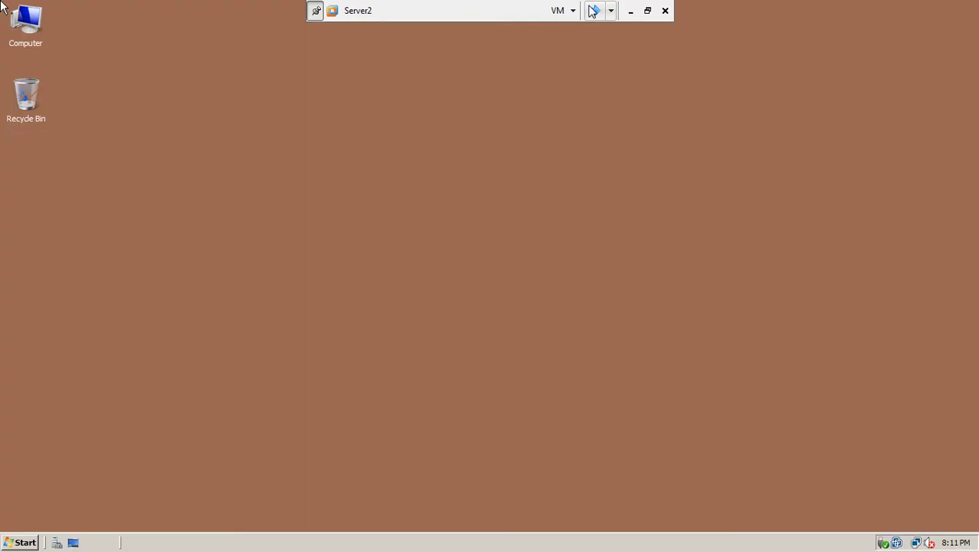
left_click(19, 542)
mouse_move(223, 374)
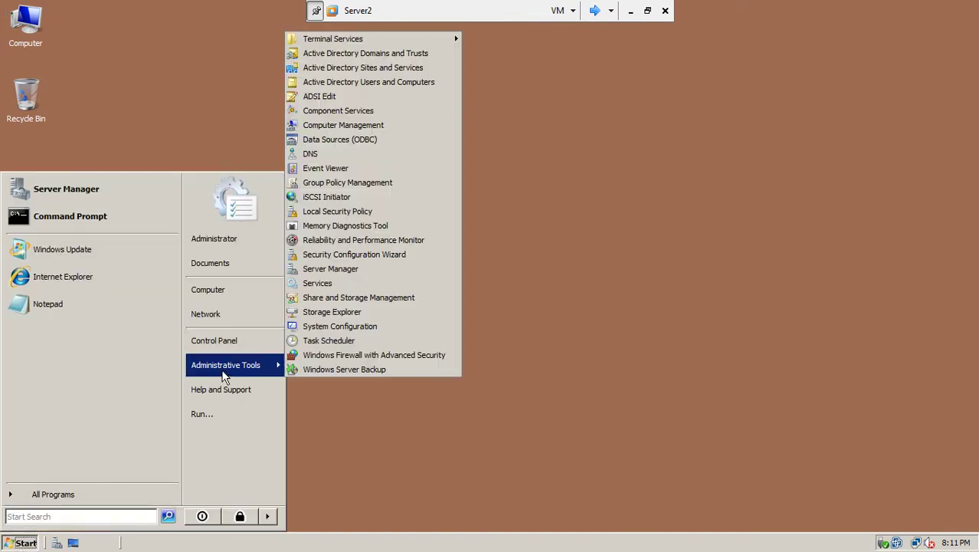
left_click(411, 82)
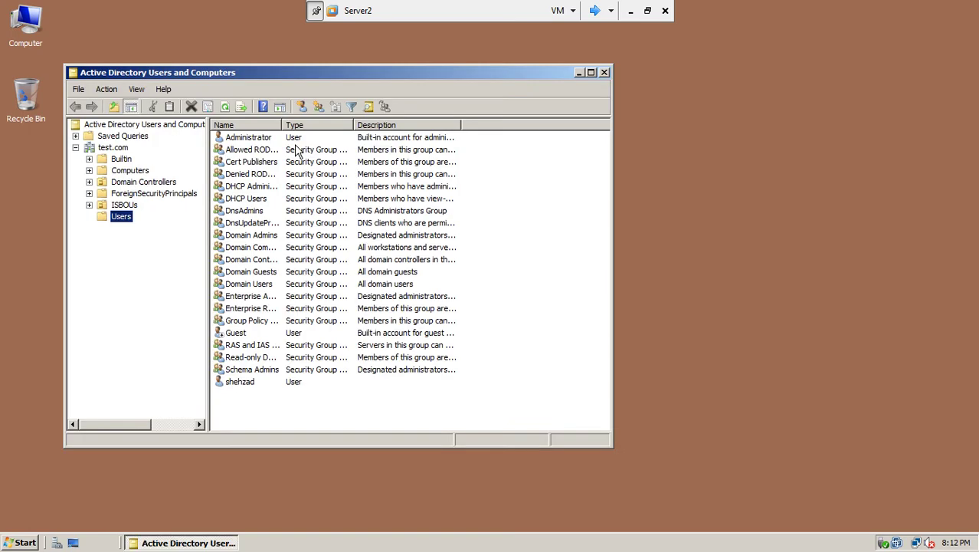
Open the Operations Masters dialog for the test.com domain.
left_click(115, 148)
right_click(118, 148)
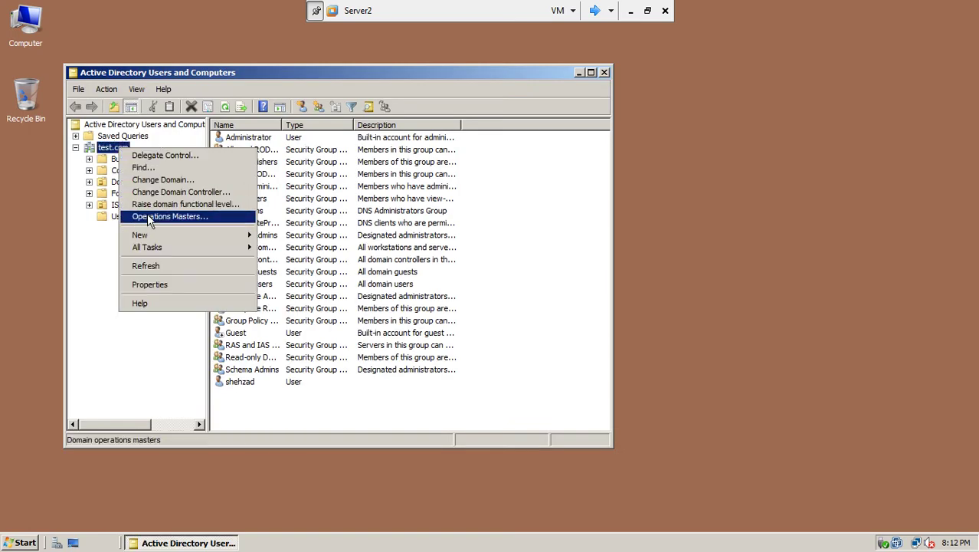
left_click(147, 217)
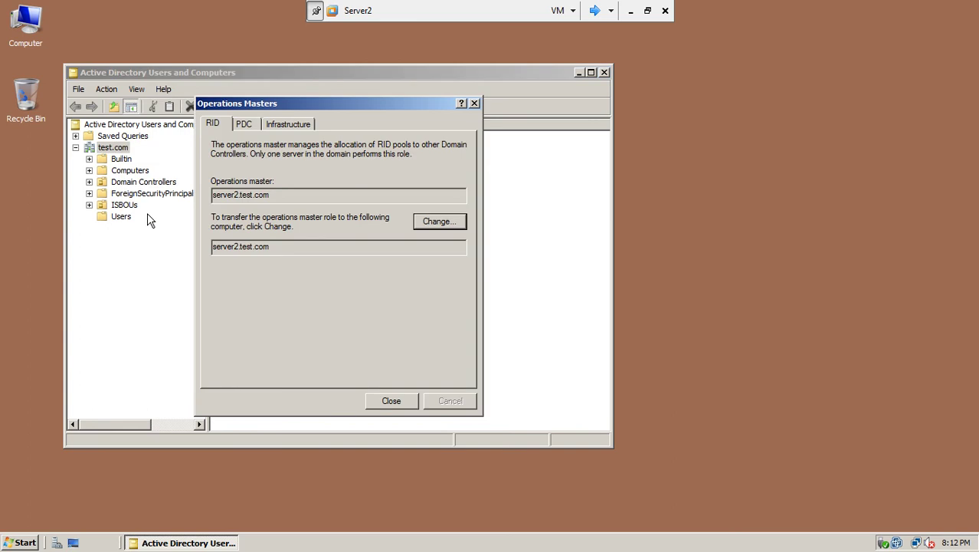
Review the RID, PDC and Infrastructure tabs, confirming server33.test.com still holds Infrastructure.
double_click(238, 199)
left_click(244, 124)
left_click_drag(240, 194, 214, 196)
left_click(285, 124)
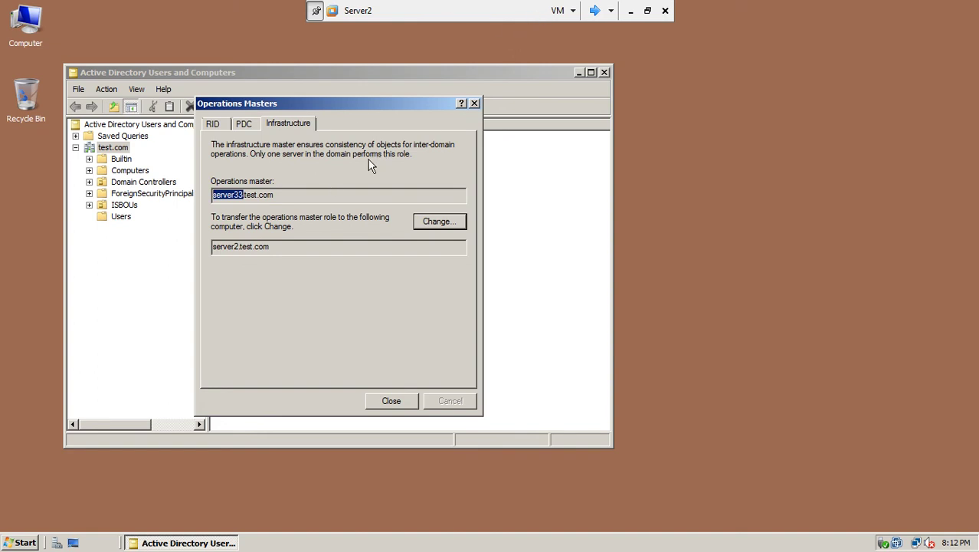
left_click(215, 127)
left_click(244, 127)
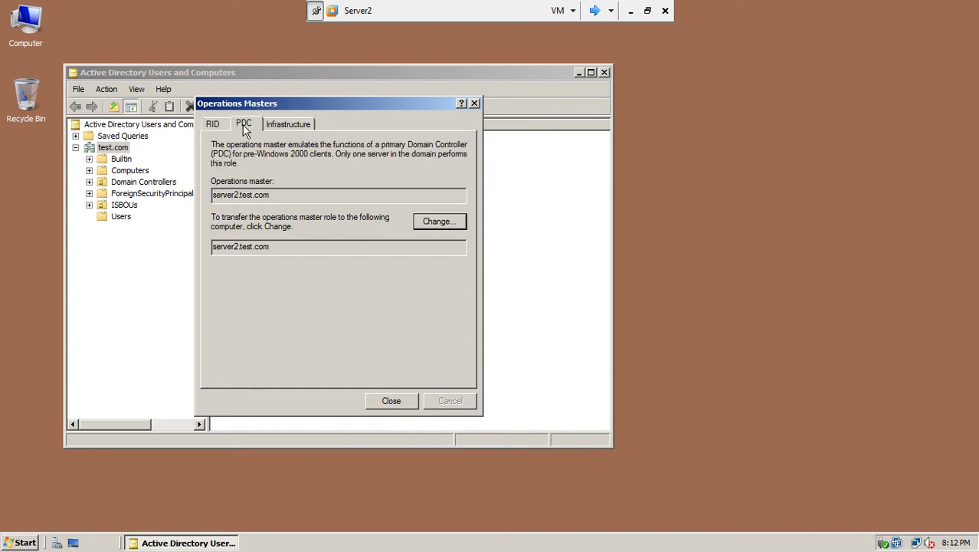
left_click(280, 131)
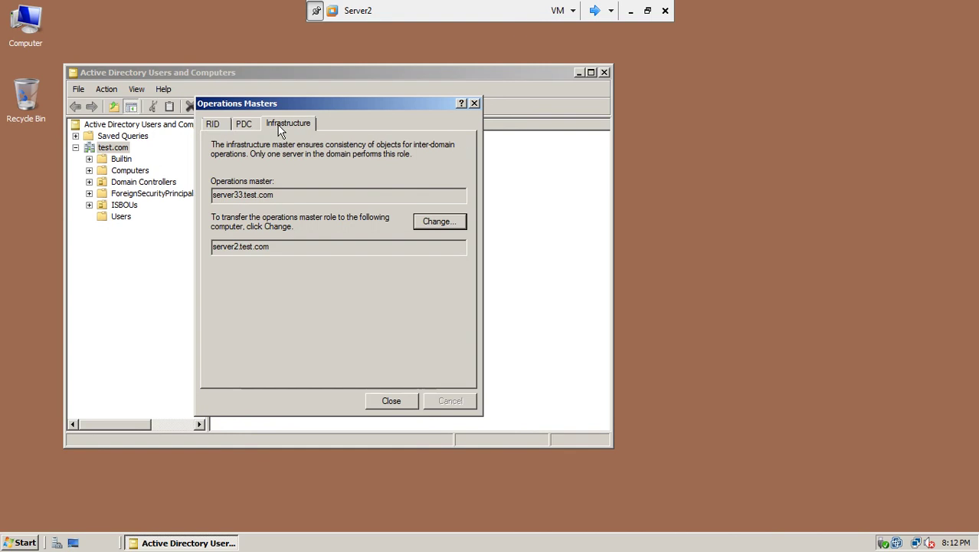
On Server33, launch Active Directory Users and Computers and refresh the desktop.
left_click(594, 11)
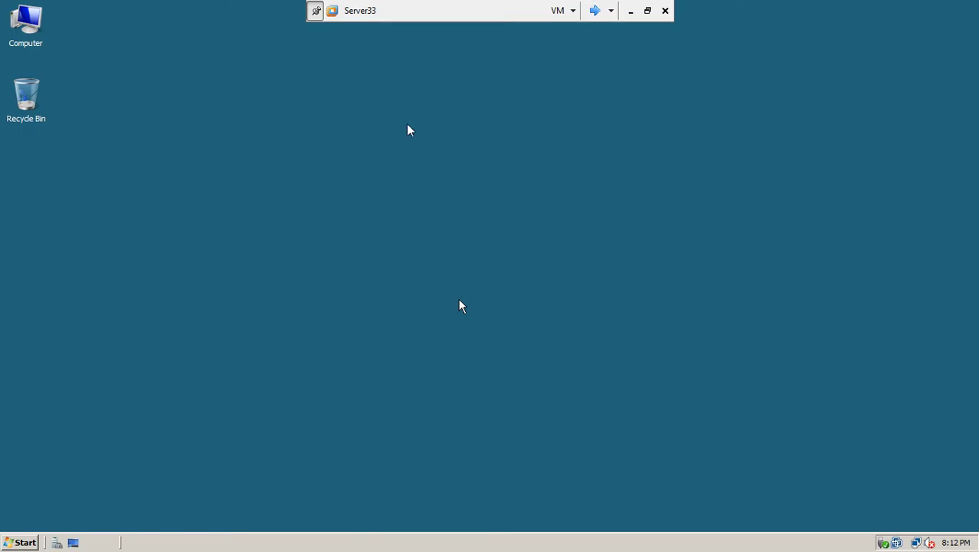
left_click(11, 541)
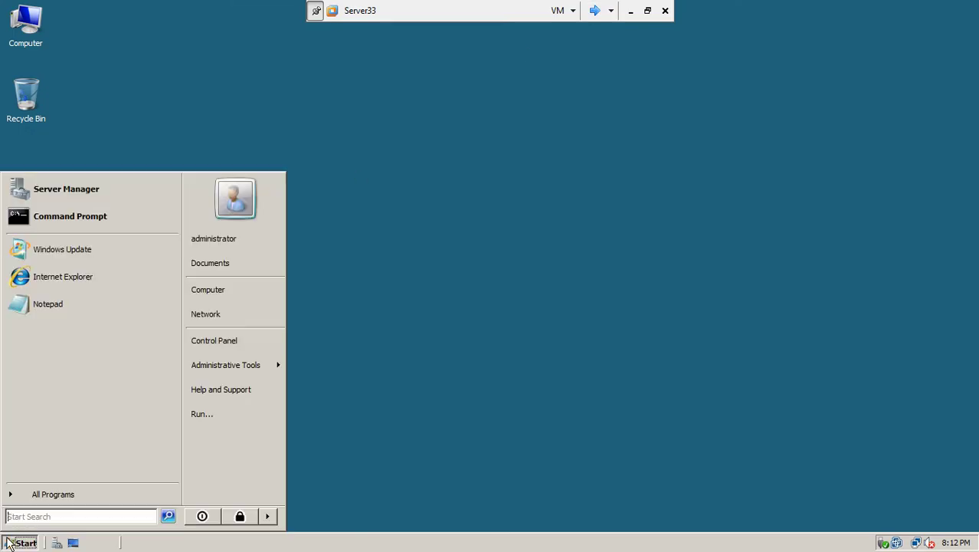
mouse_move(202, 365)
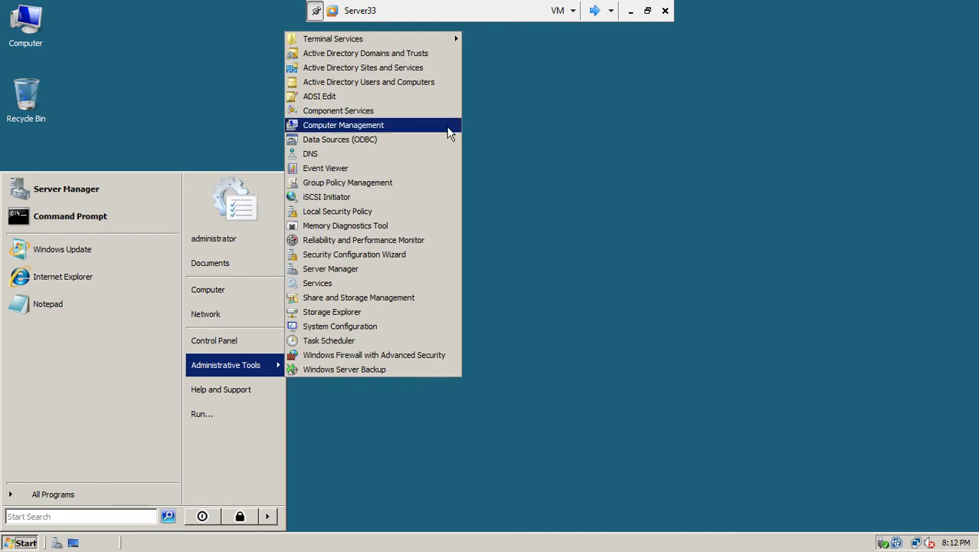
left_click(394, 84)
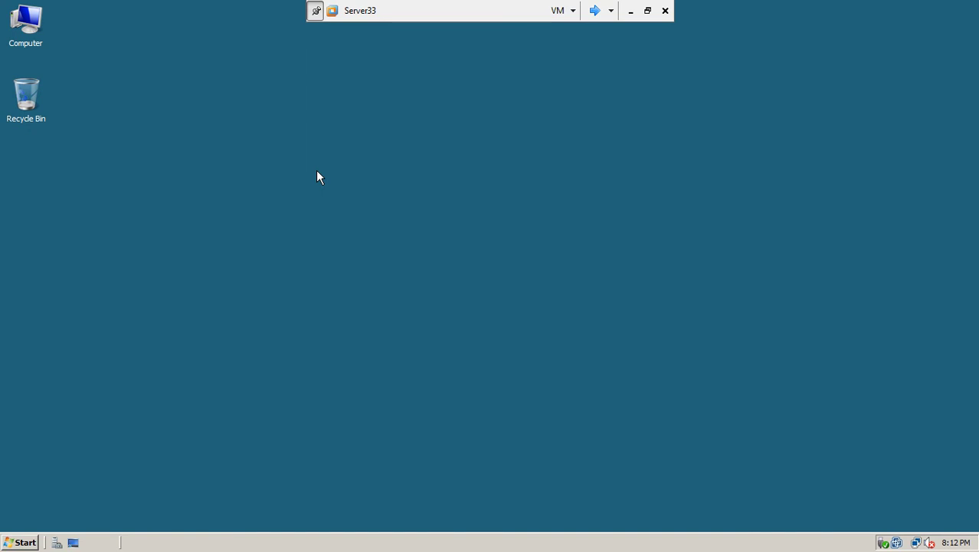
right_click(317, 172)
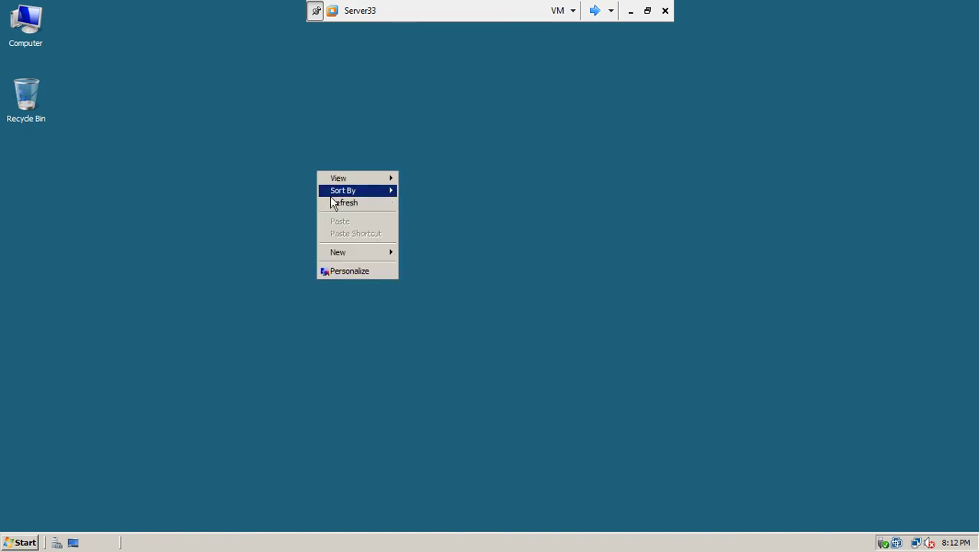
left_click(334, 201)
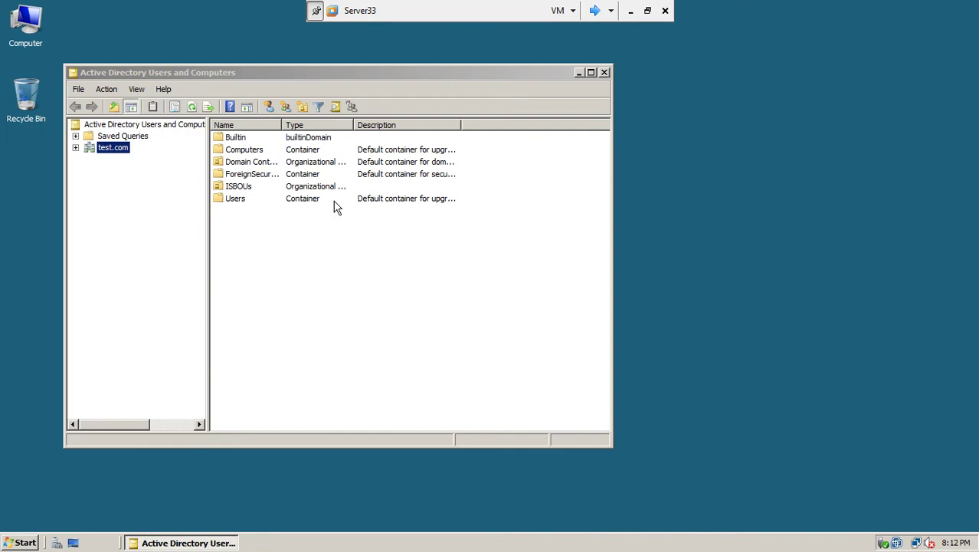
Confirm in test.com's Operations Masters that Infrastructure reads server33.test.com, then close both windows.
right_click(106, 151)
left_click(140, 211)
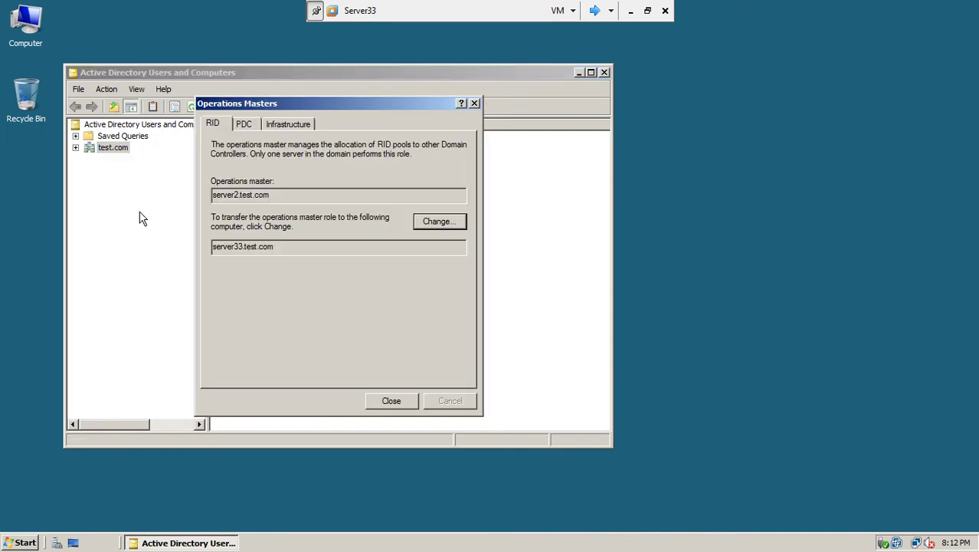
left_click(247, 128)
left_click(282, 125)
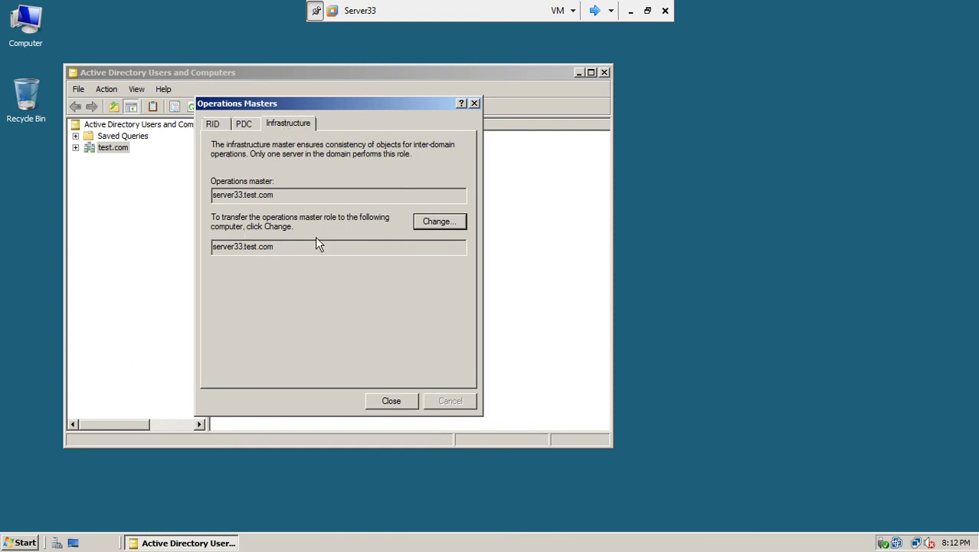
left_click(394, 401)
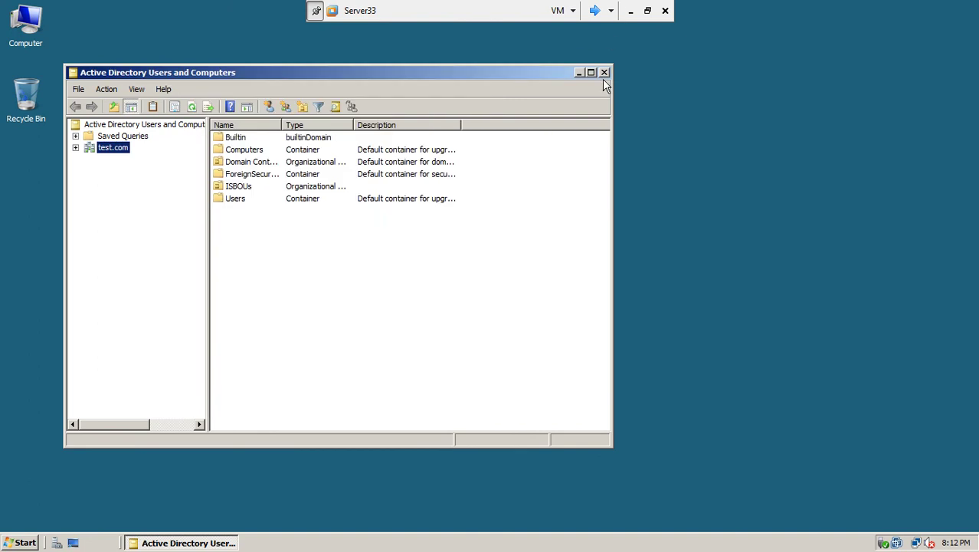
left_click(604, 72)
Shut down Server33 with the reason Hardware: Installation (Planned).
left_click(19, 543)
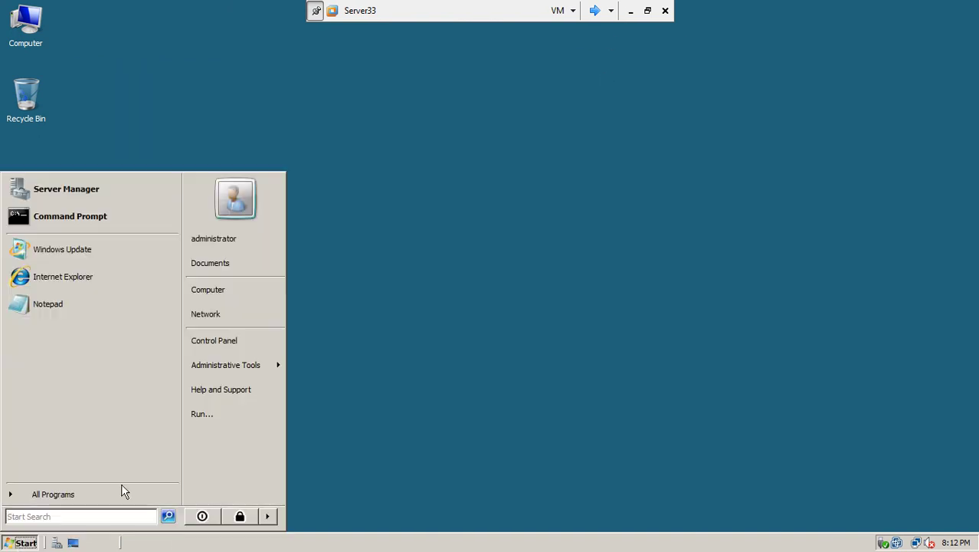
left_click(267, 516)
left_click(294, 517)
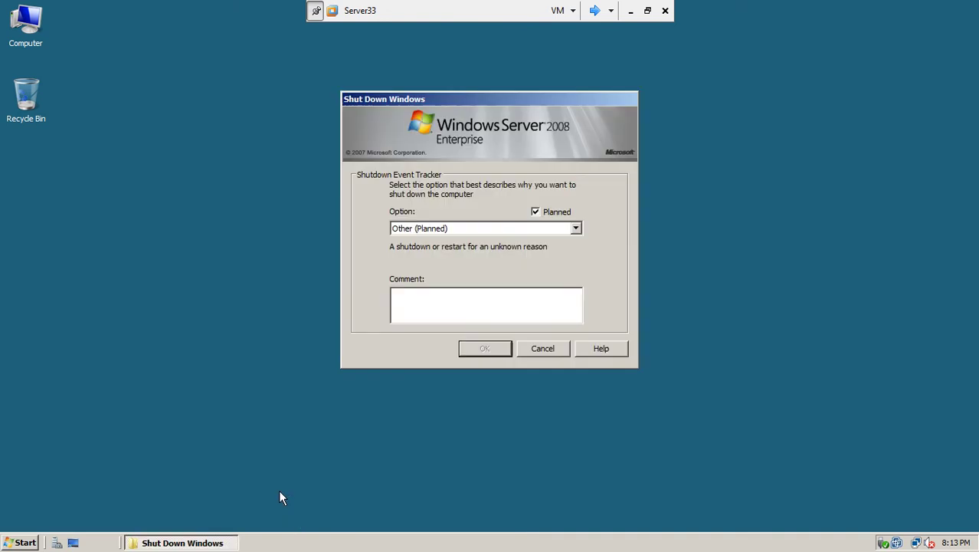
left_click(437, 227)
left_click(443, 261)
left_click(470, 351)
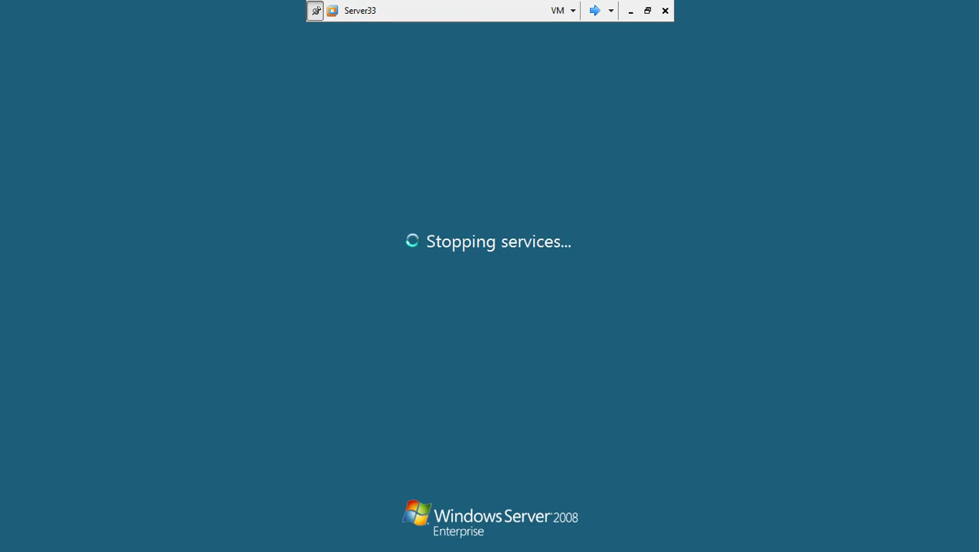
Close the Operations Masters dialog and Active Directory Users and Computers on Server1 and Server2.
left_click(595, 11)
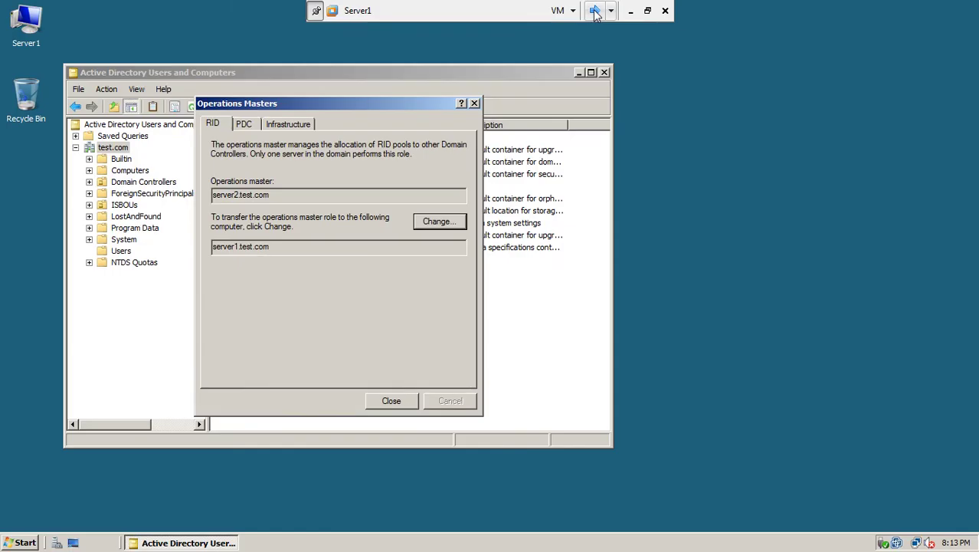
left_click(388, 402)
left_click(605, 72)
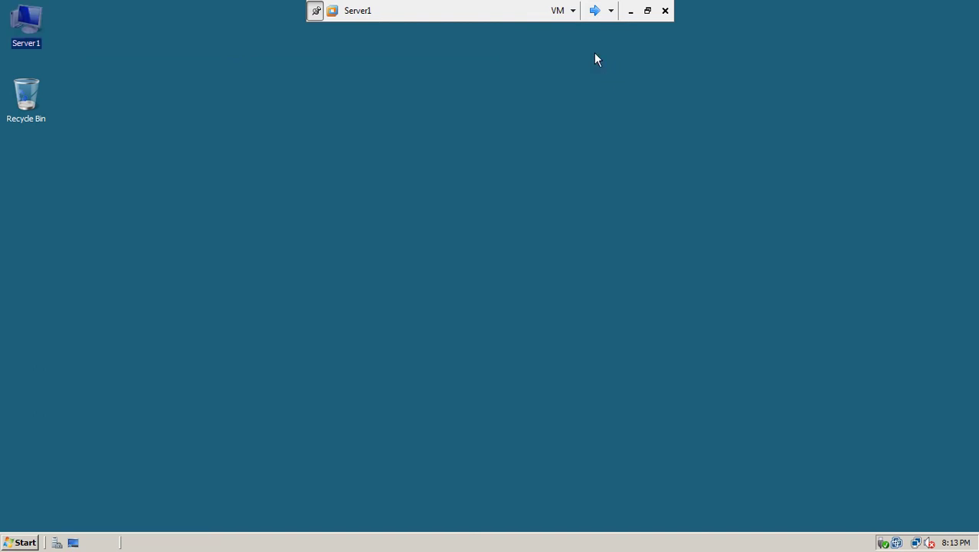
left_click(594, 11)
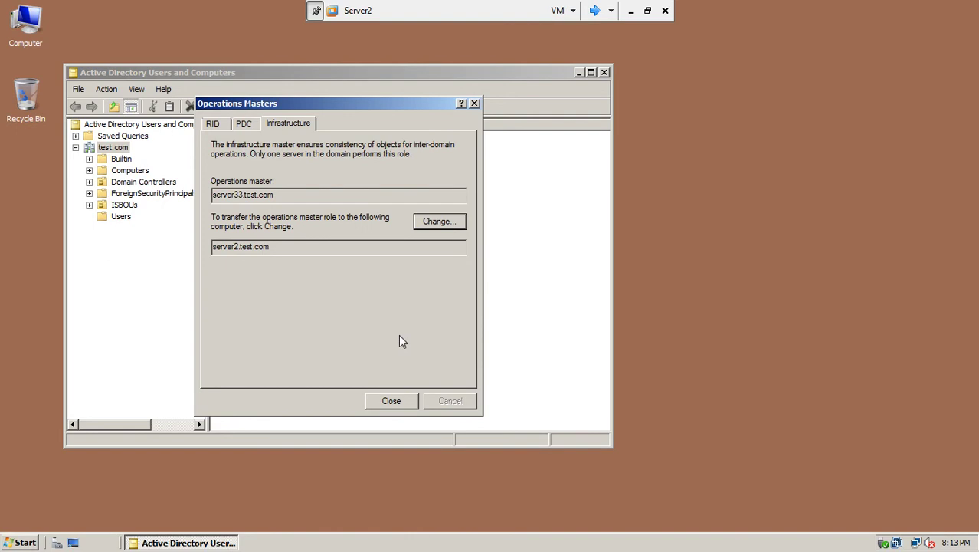
left_click(387, 400)
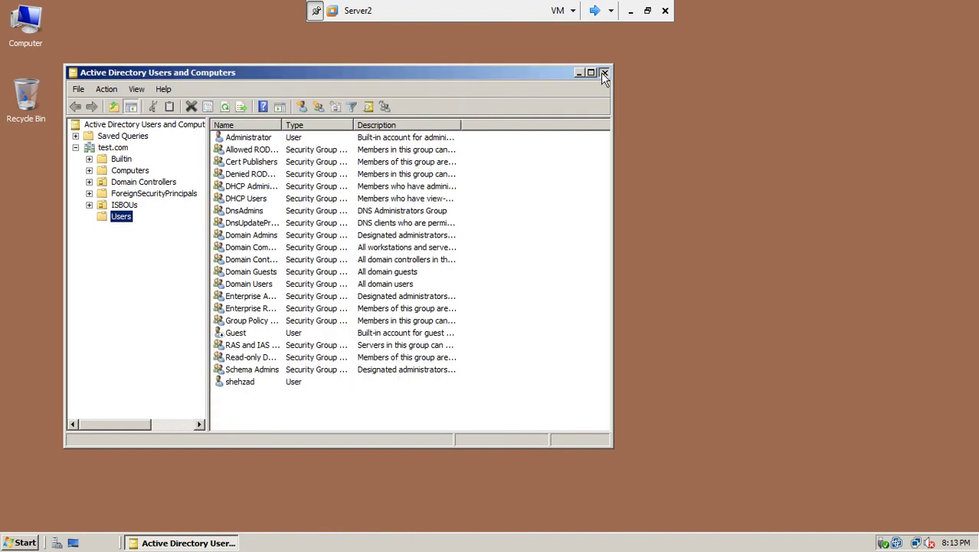
left_click(603, 72)
left_click(597, 12)
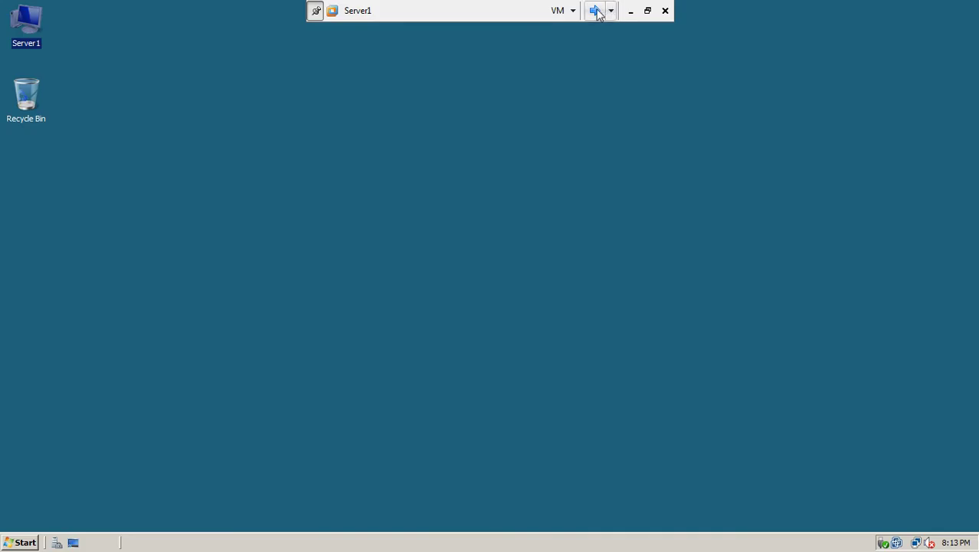
left_click(598, 11)
left_click(594, 11)
On Server2, launch Active Directory Users and Computers from Administrative Tools.
left_click(592, 12)
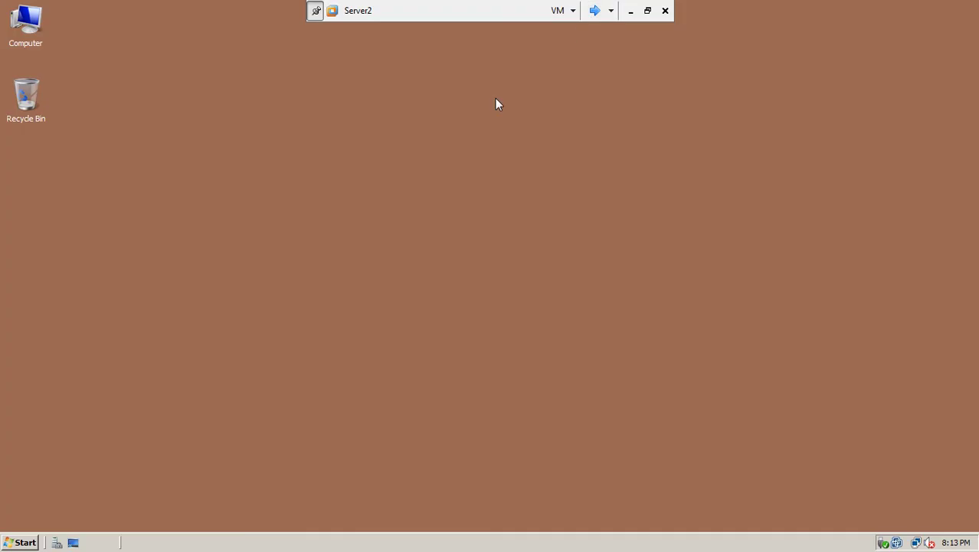
left_click(23, 543)
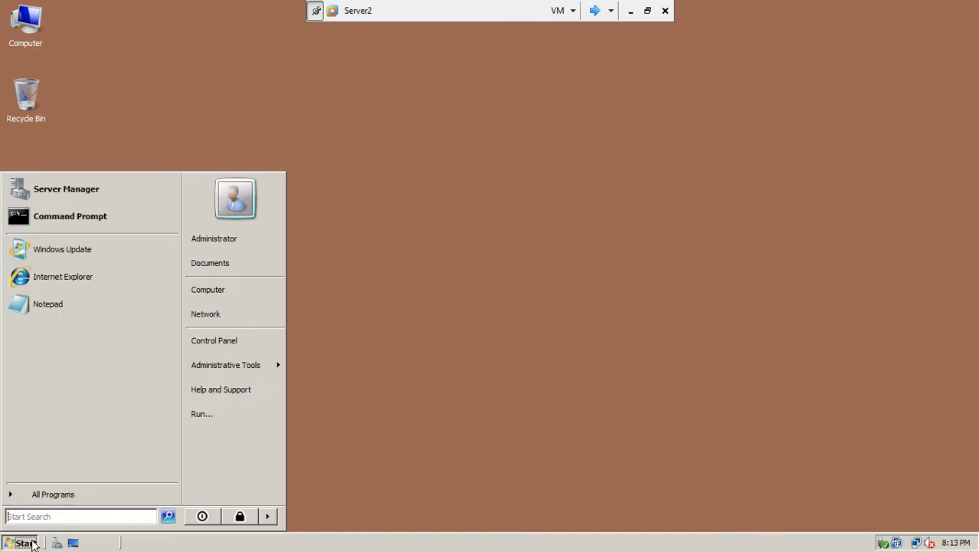
mouse_move(233, 368)
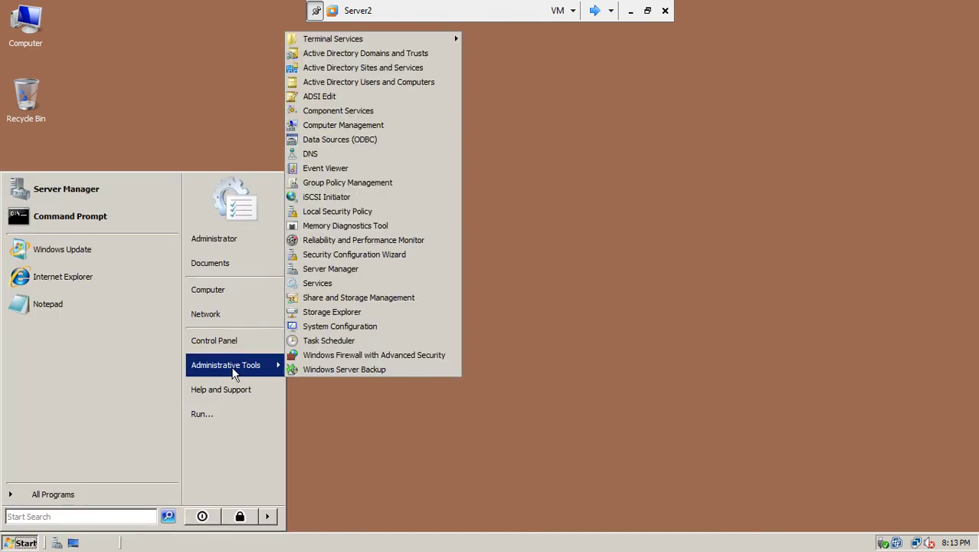
left_click(400, 82)
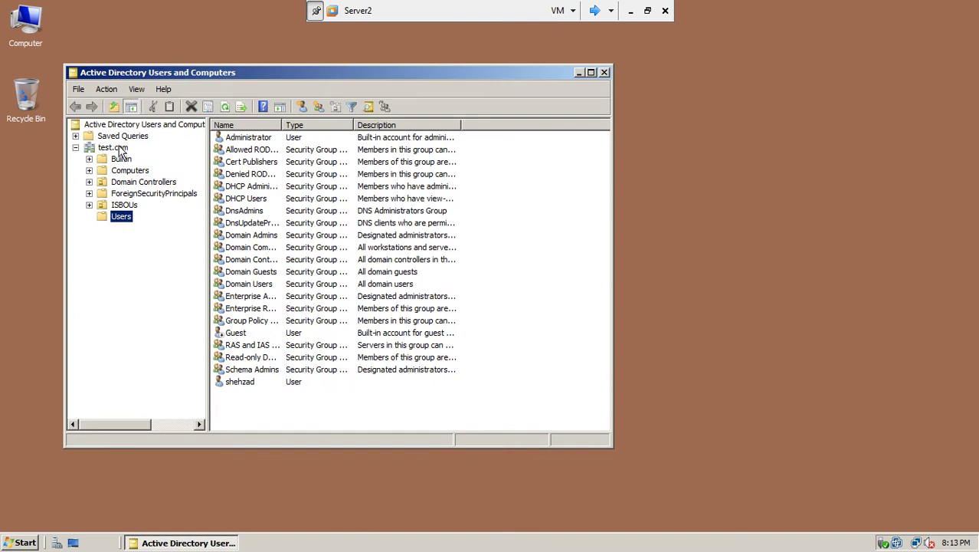
Open test.com's Operations Masters and verify server2.test.com now holds the Infrastructure role.
right_click(118, 148)
left_click(148, 215)
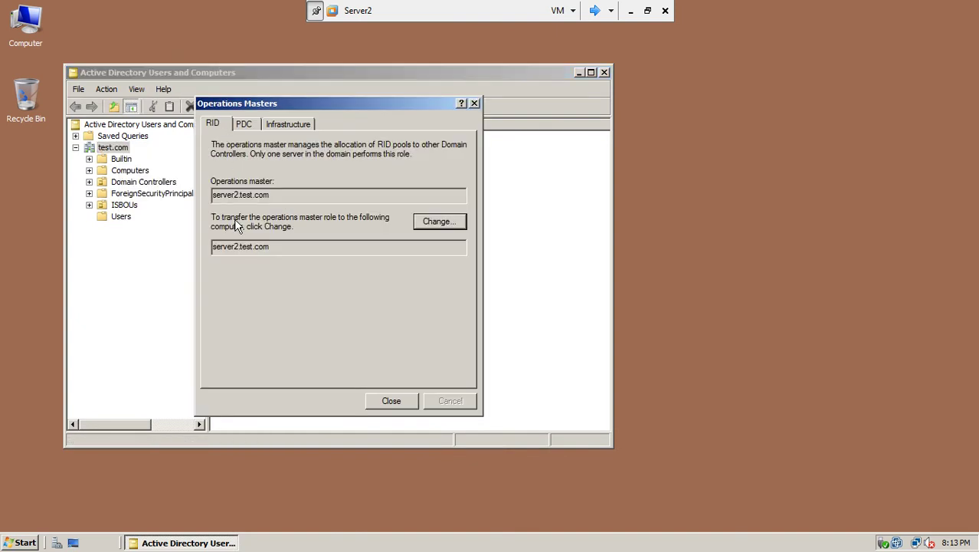
left_click(244, 124)
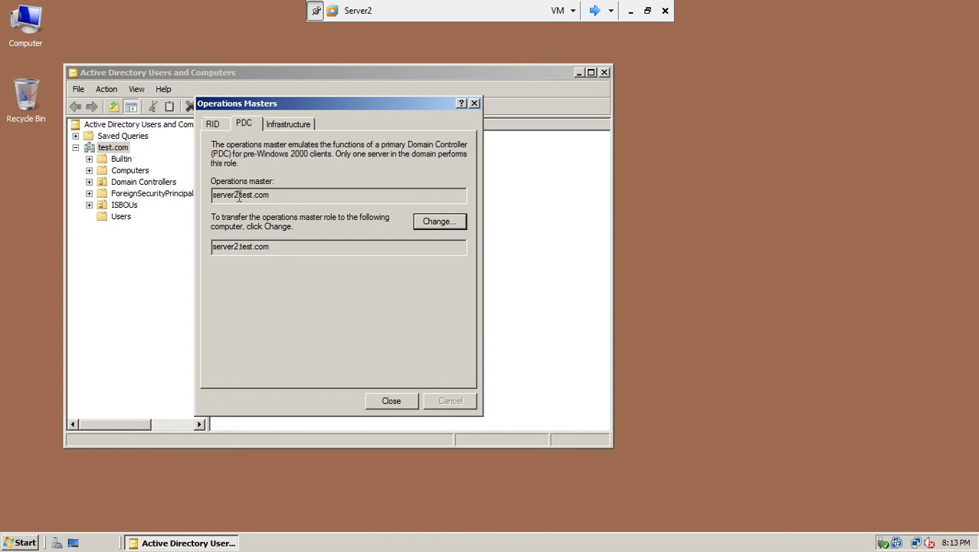
left_click(288, 124)
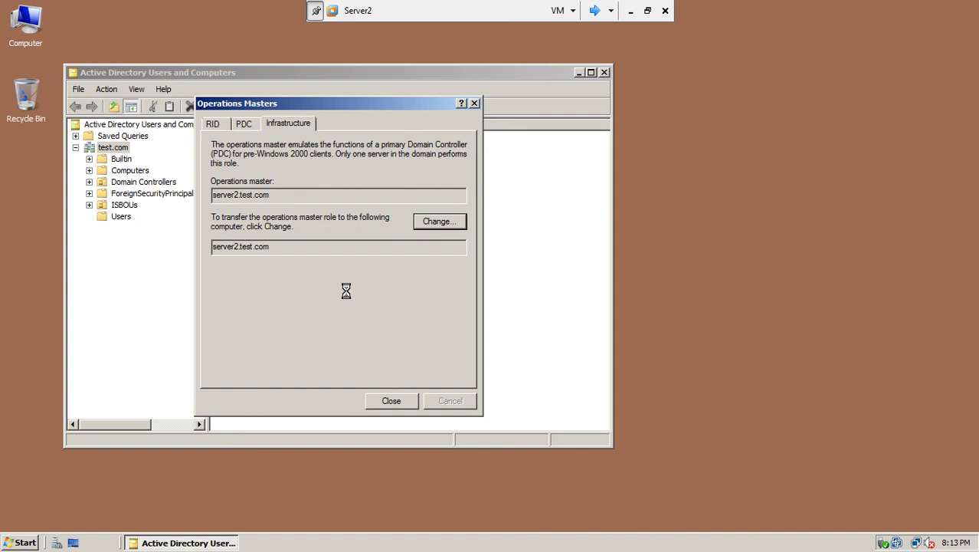
left_click(594, 11)
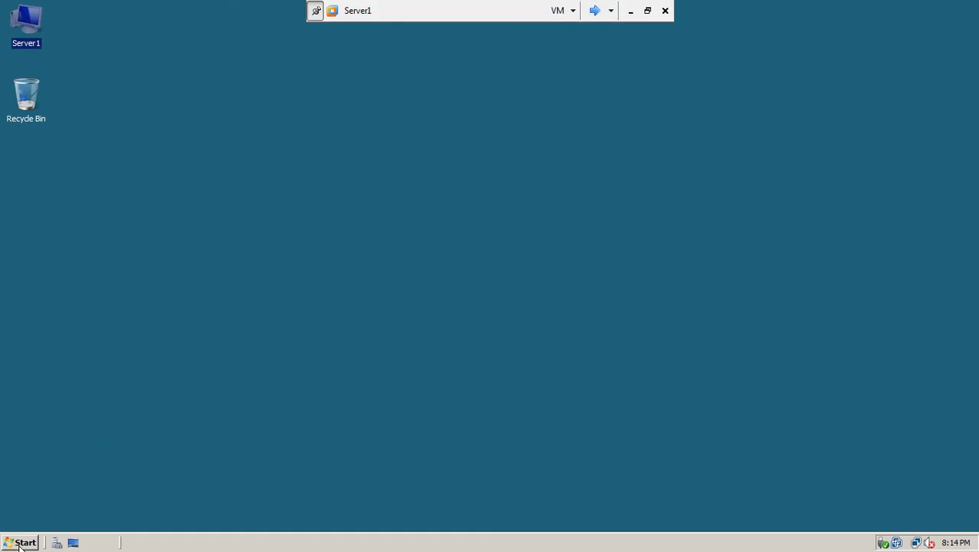
On Server1, launch Active Directory Users and Computers from Administrative Tools.
left_click(22, 542)
mouse_move(223, 371)
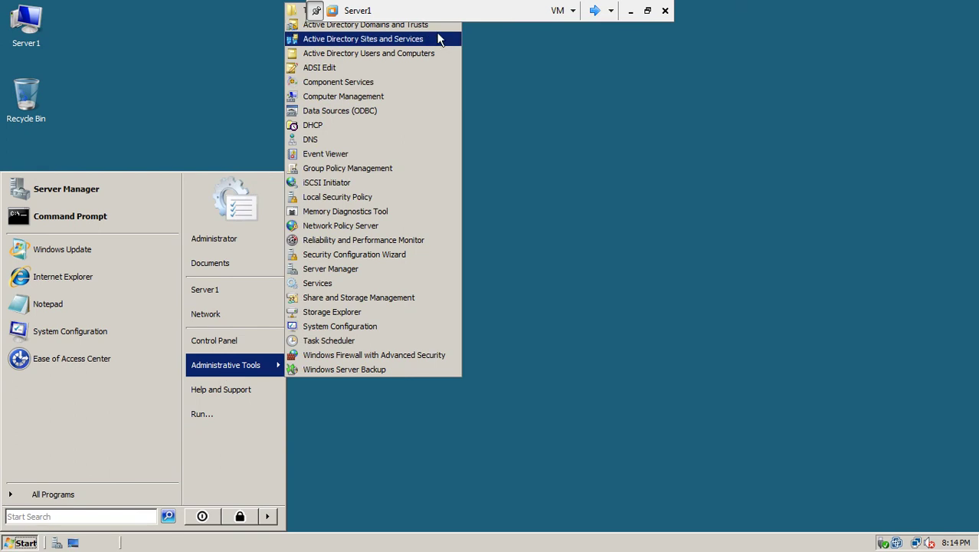
left_click(419, 54)
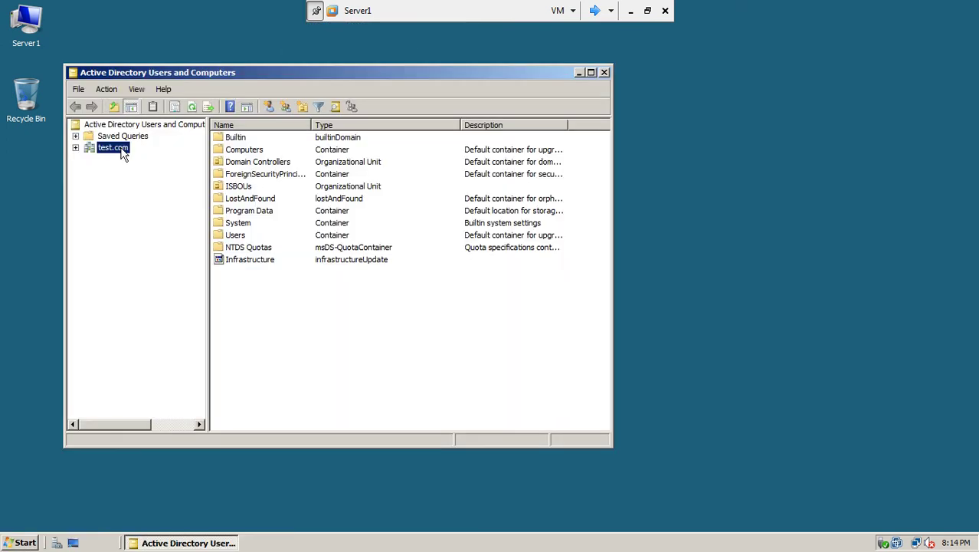
Review test.com's RID, PDC and Infrastructure holders, all server2.test.com, then return to Server2.
right_click(122, 154)
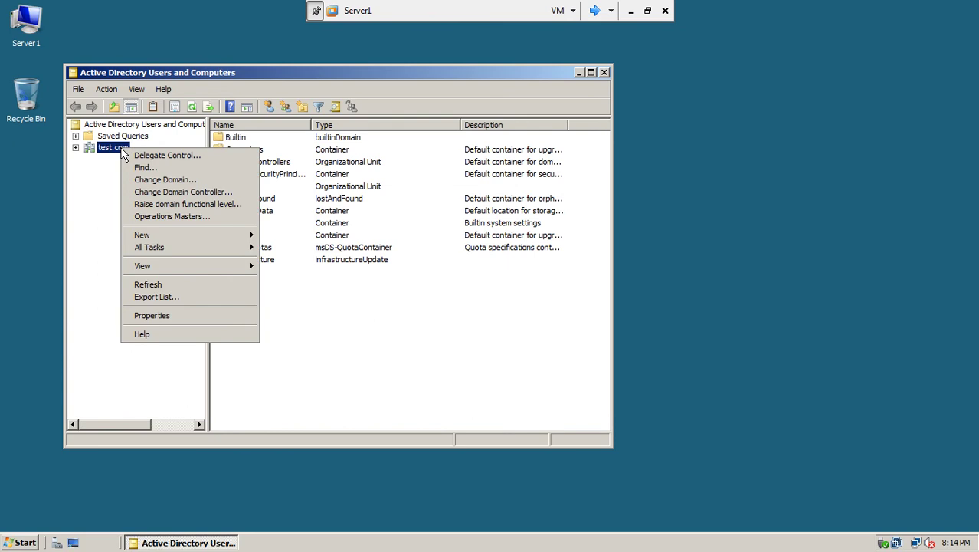
left_click(145, 214)
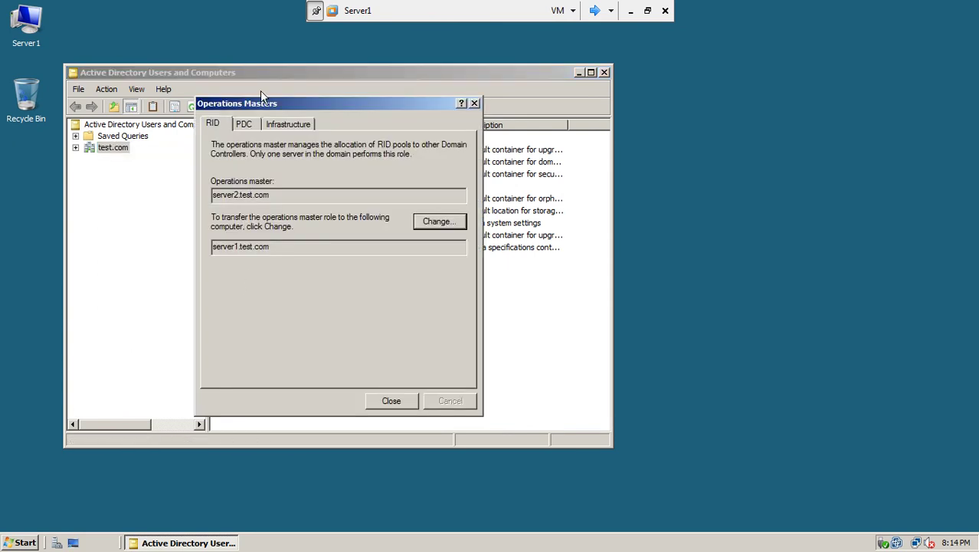
left_click(248, 126)
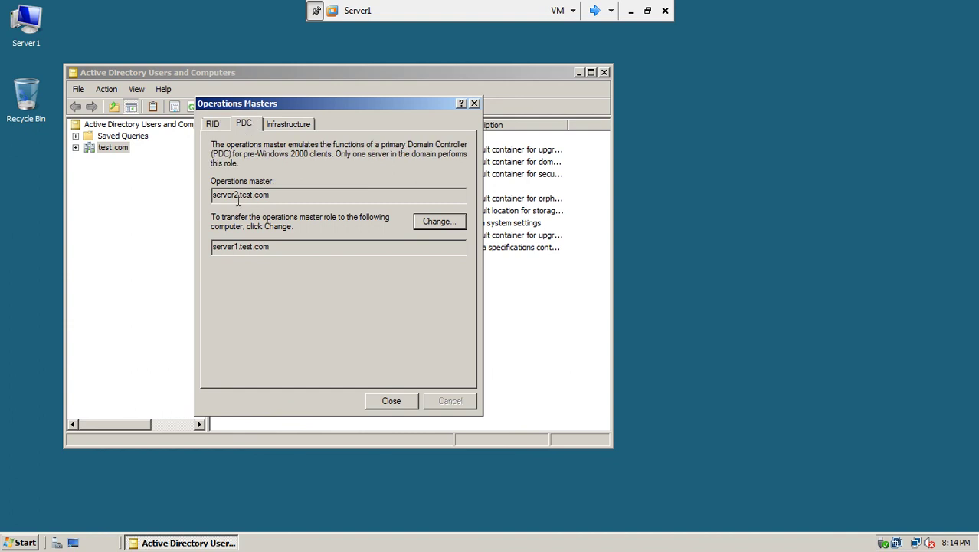
left_click(277, 125)
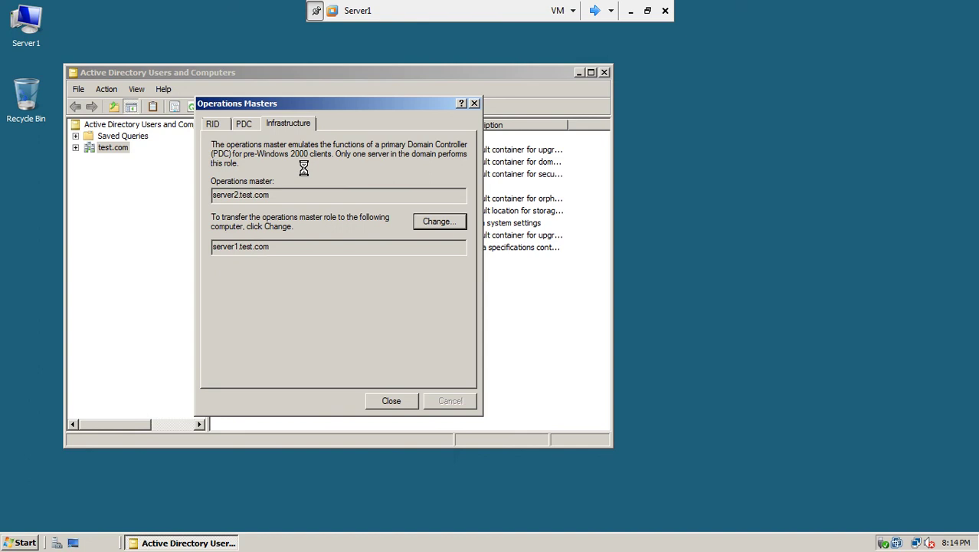
left_click(595, 12)
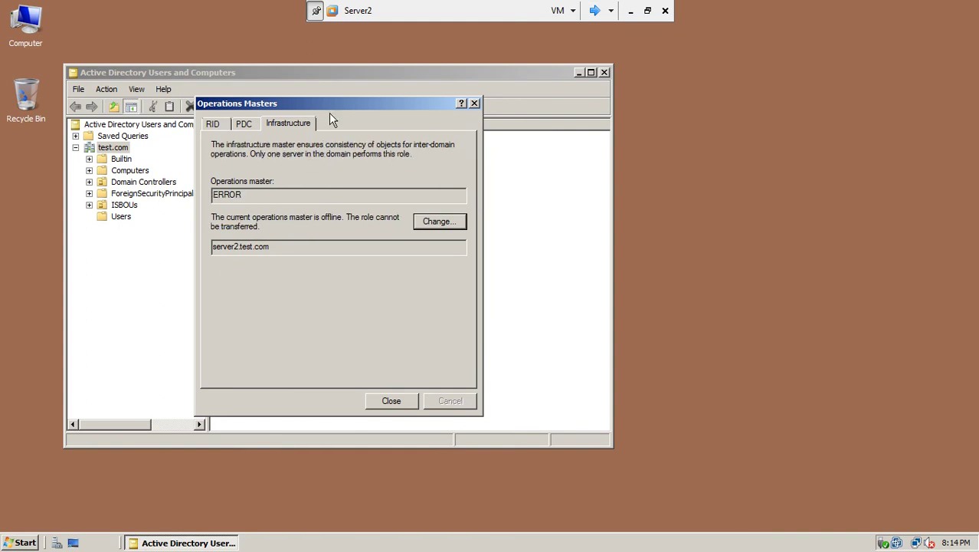
Read the infrastructure master ERROR on Server2, then close Operations Masters and ADUC.
left_click_drag(331, 108, 386, 108)
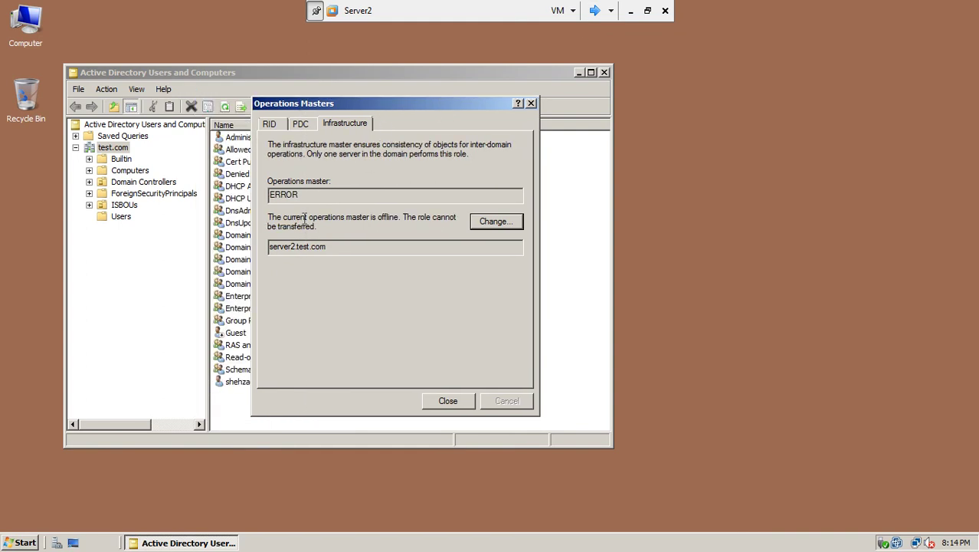
left_click(450, 401)
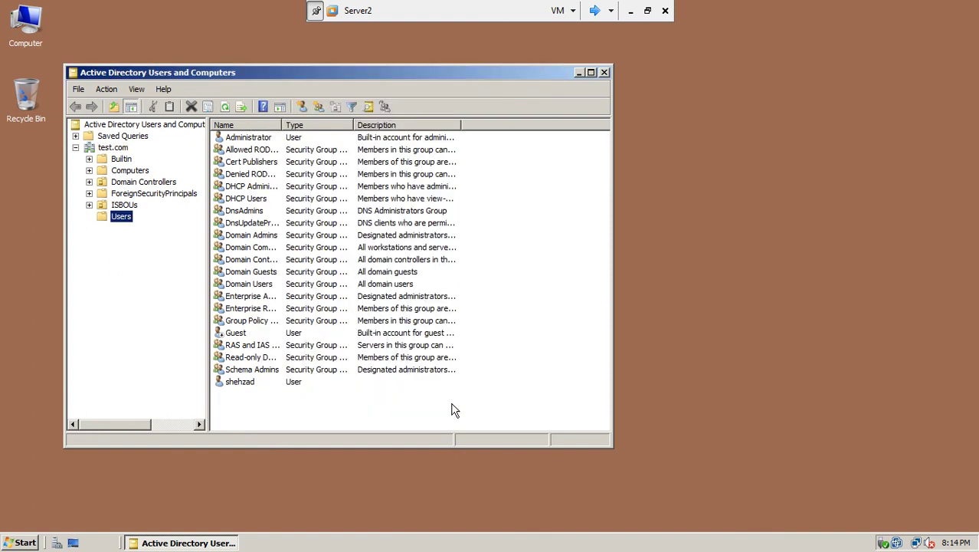
left_click(604, 72)
Check Server1's infrastructure role in its Operations Masters dialog, then return to Server2.
left_click(594, 11)
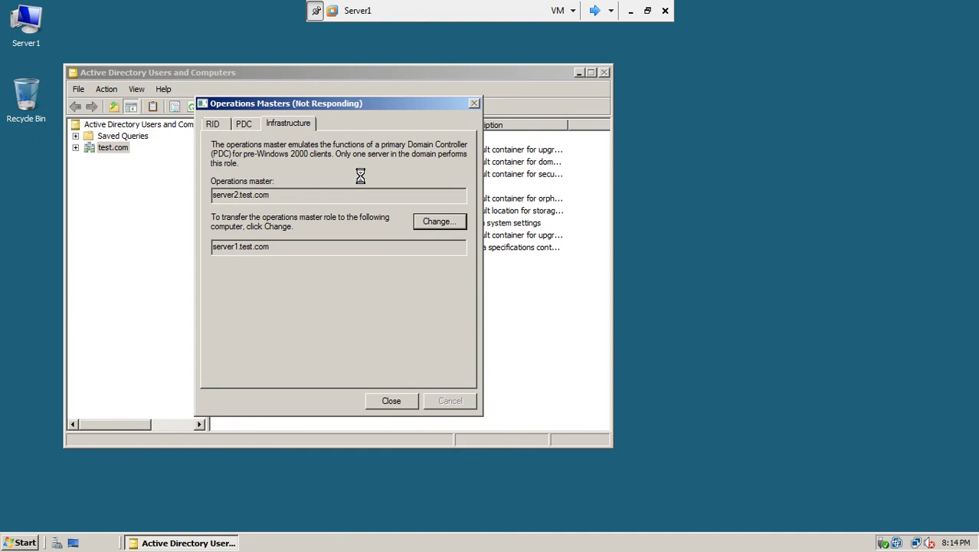
left_click(288, 124)
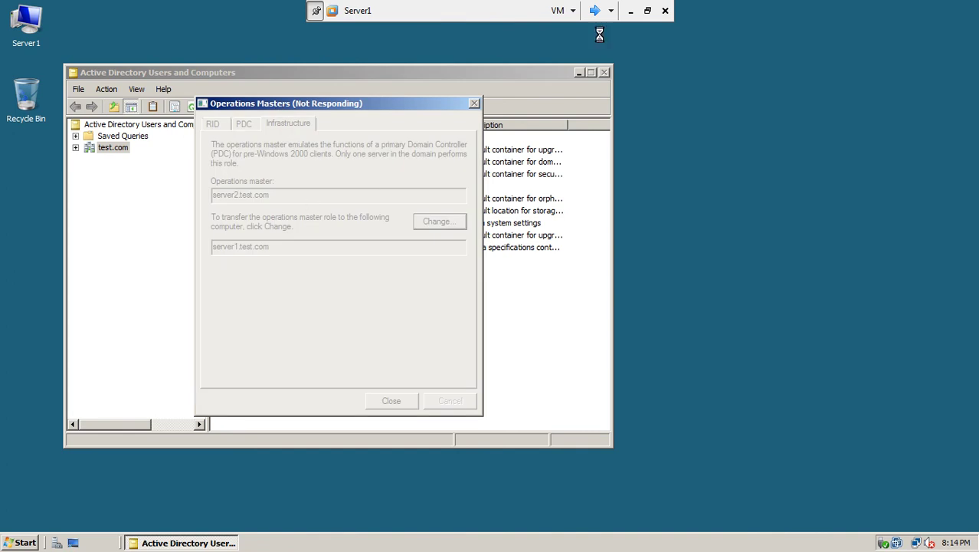
left_click(594, 11)
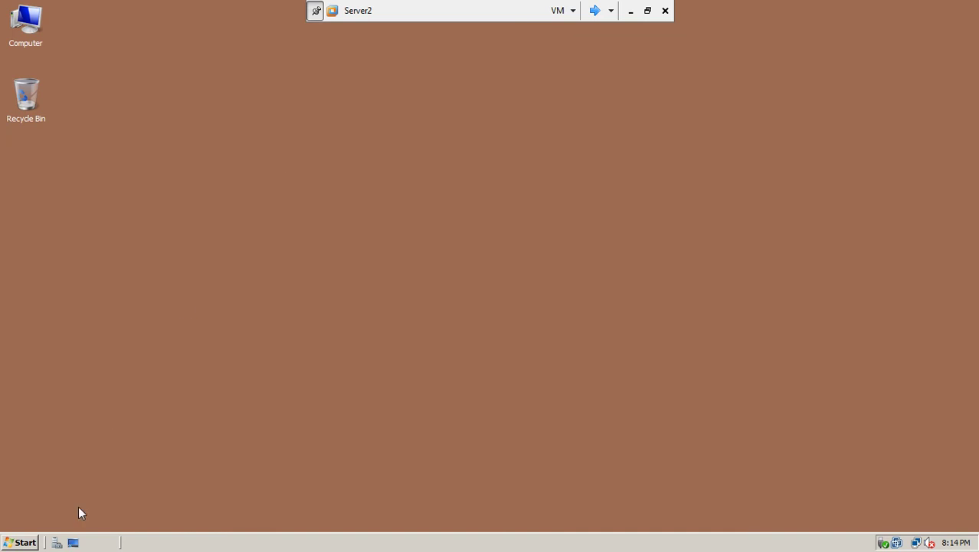
Launch Active Directory Users and Computers on Server2 and select the test.com domain.
left_click(22, 542)
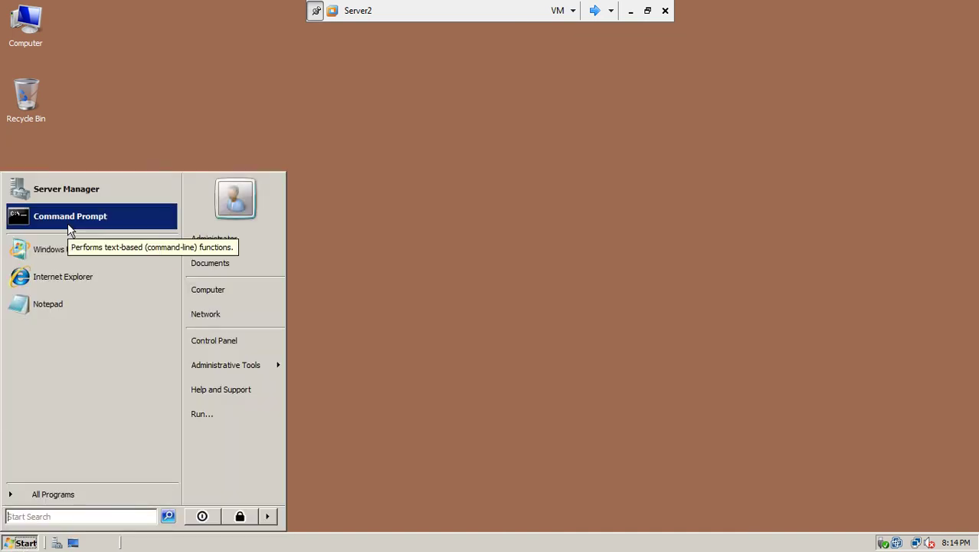
mouse_move(218, 372)
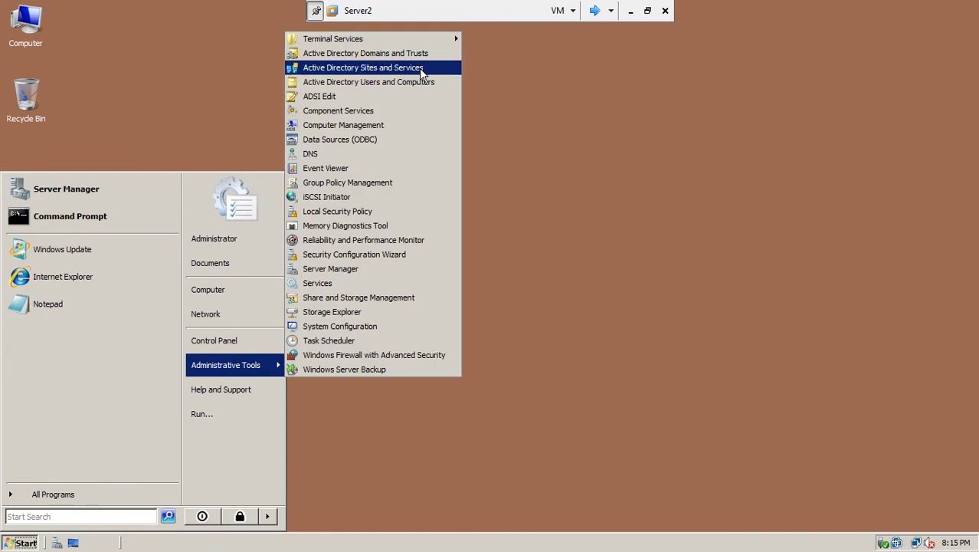
left_click(395, 84)
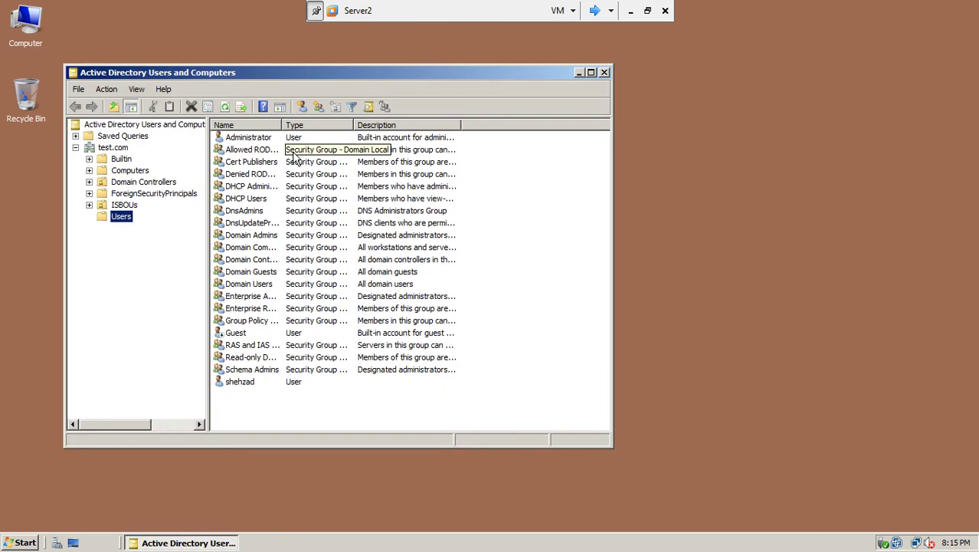
left_click(119, 149)
right_click(120, 151)
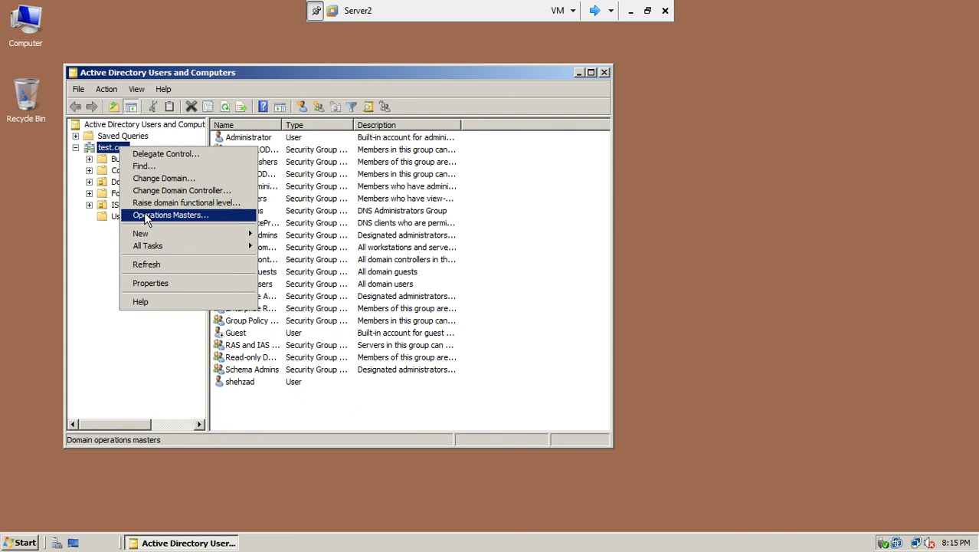
Review test.com's Operations Masters, showing server2.test.com as RID master, then close ADUC.
left_click(147, 216)
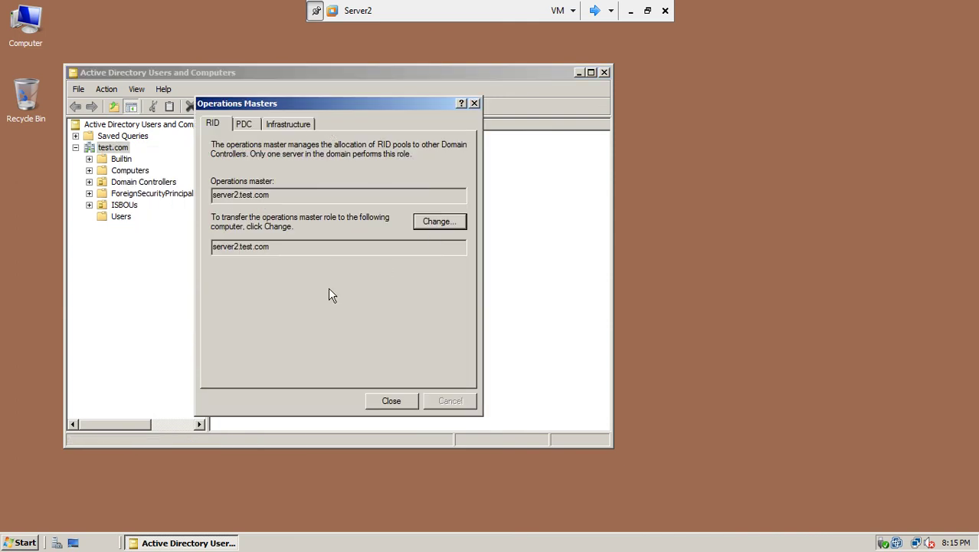
left_click(404, 403)
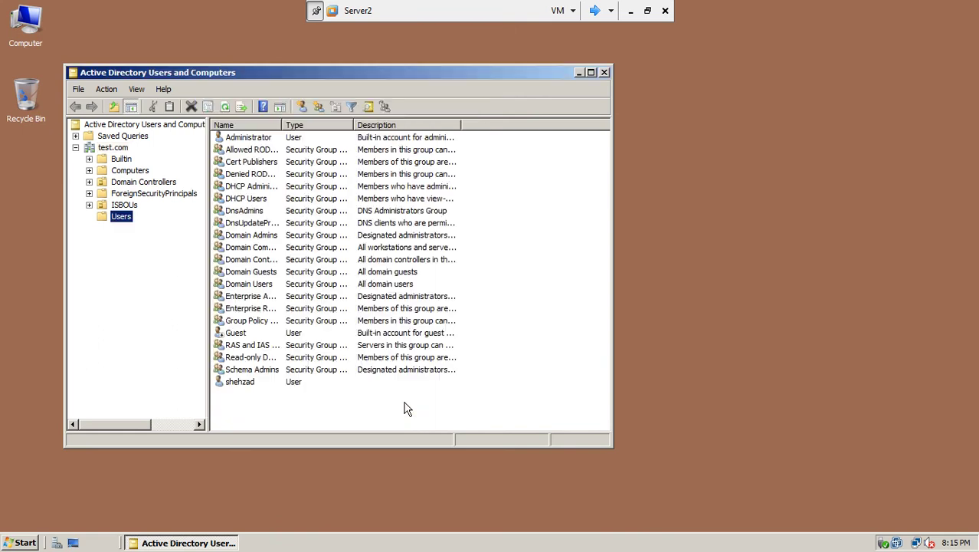
left_click(605, 73)
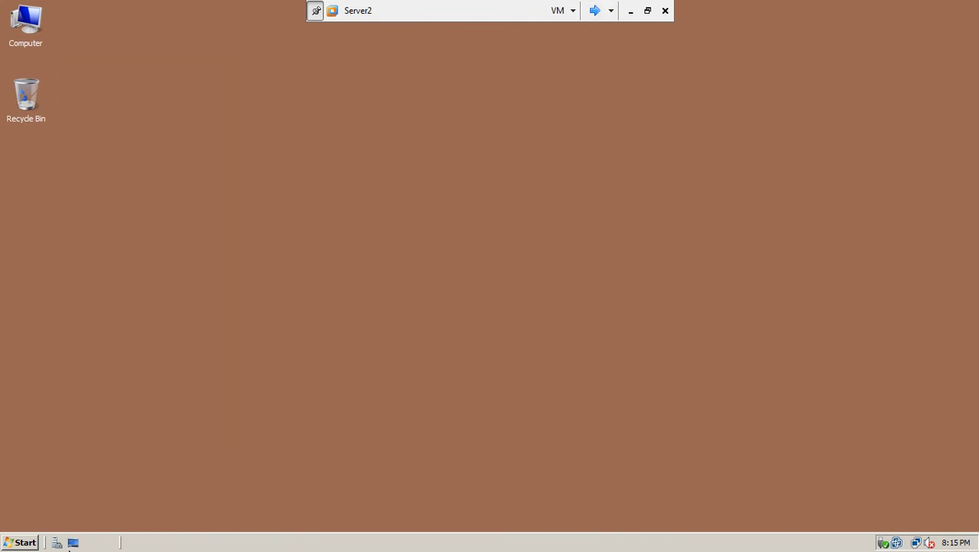
Open a Command Prompt on Server2 and start ntdsutil after the misspelled ntdutil is rejected.
left_click(20, 543)
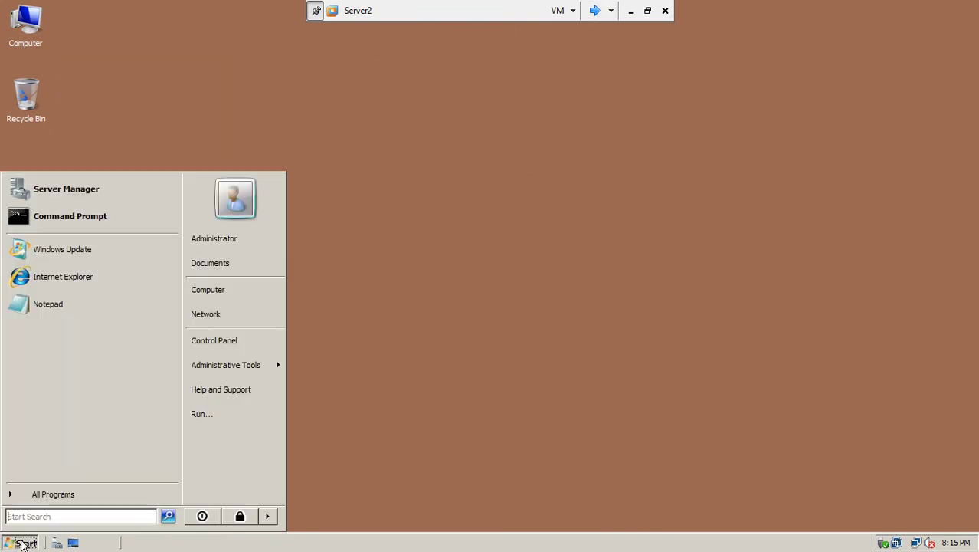
left_click(58, 217)
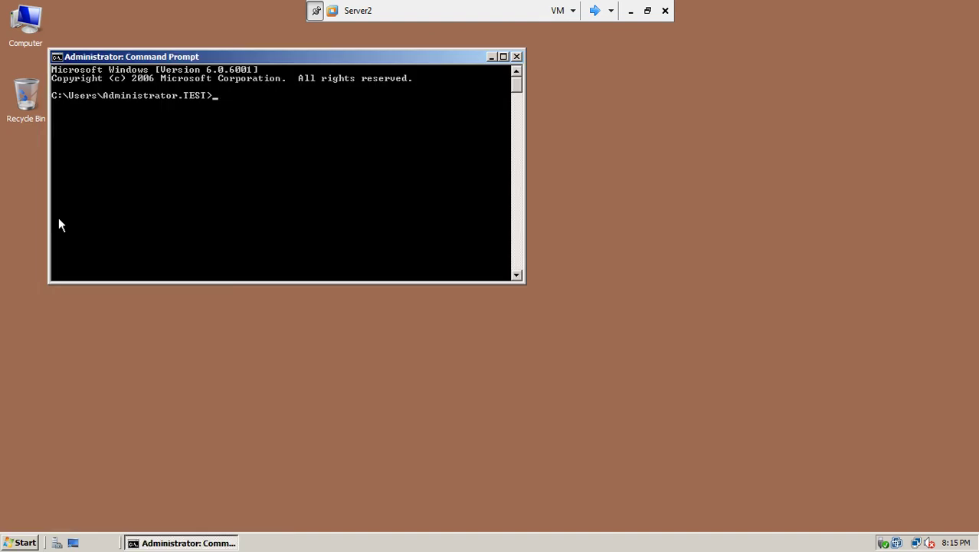
type("ntdutil")
key("Return")
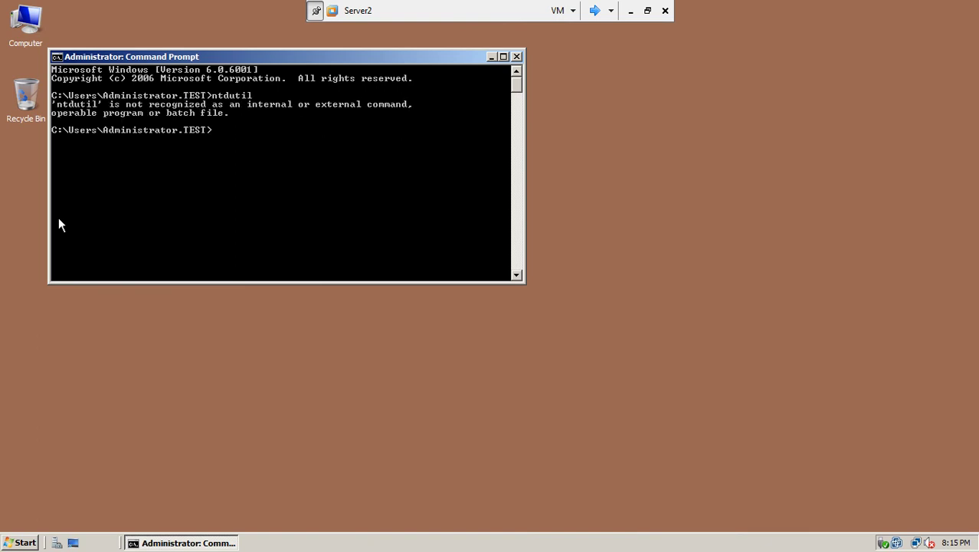
type("ntdsutil")
key("Return")
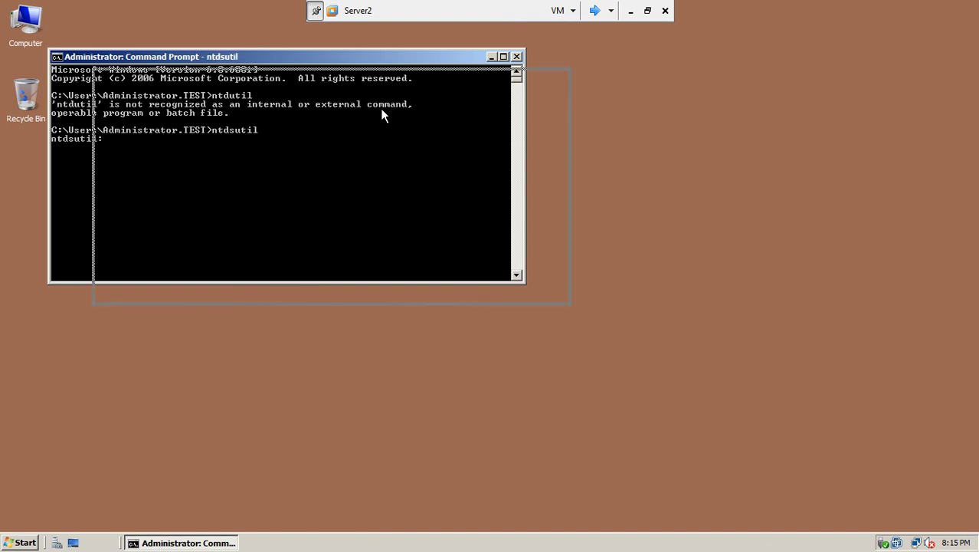
In ntdsutil, run 'activate instance NTDS' and enter fsmo maintenance with 'roles'.
left_click_drag(216, 54, 386, 106)
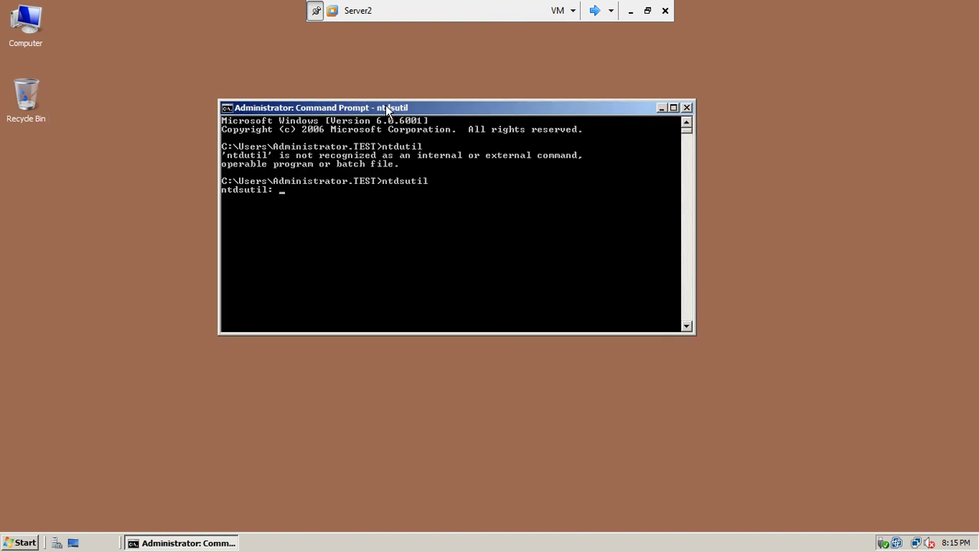
type("activate")
type(" stance")
key("BackSpace")
key("BackSpace")
key("BackSpace")
key("BackSpace")
key("BackSpace")
key("BackSpace")
type("instance")
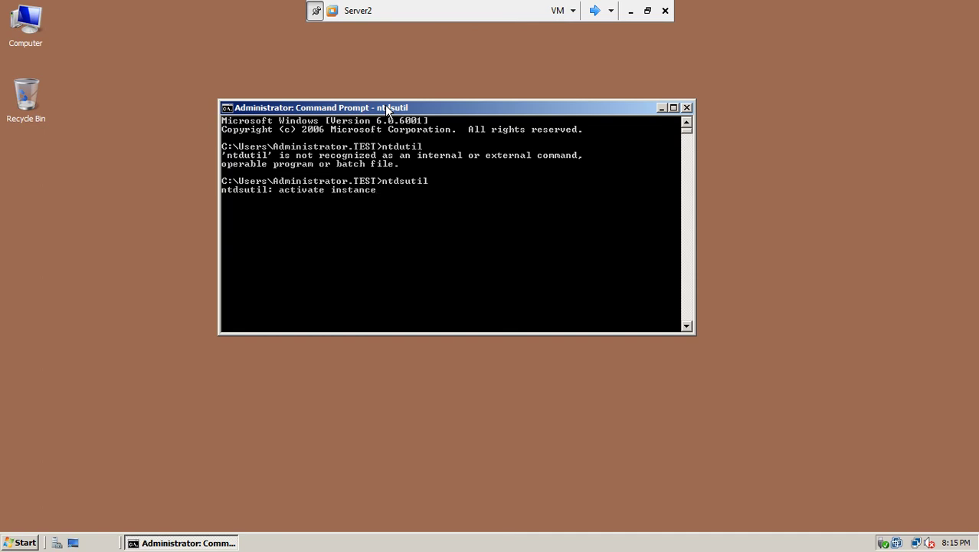
type("NTDS")
key("Return")
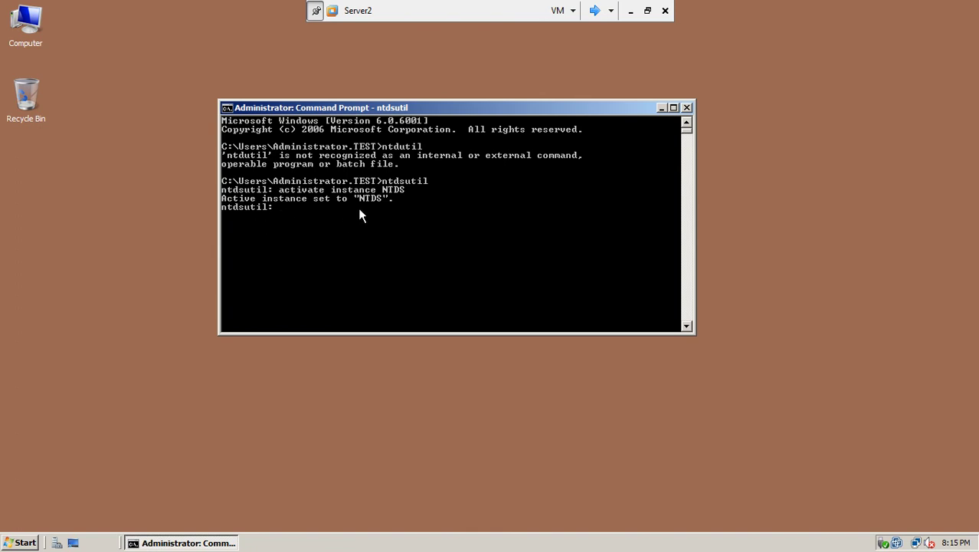
type("roles")
key("Return")
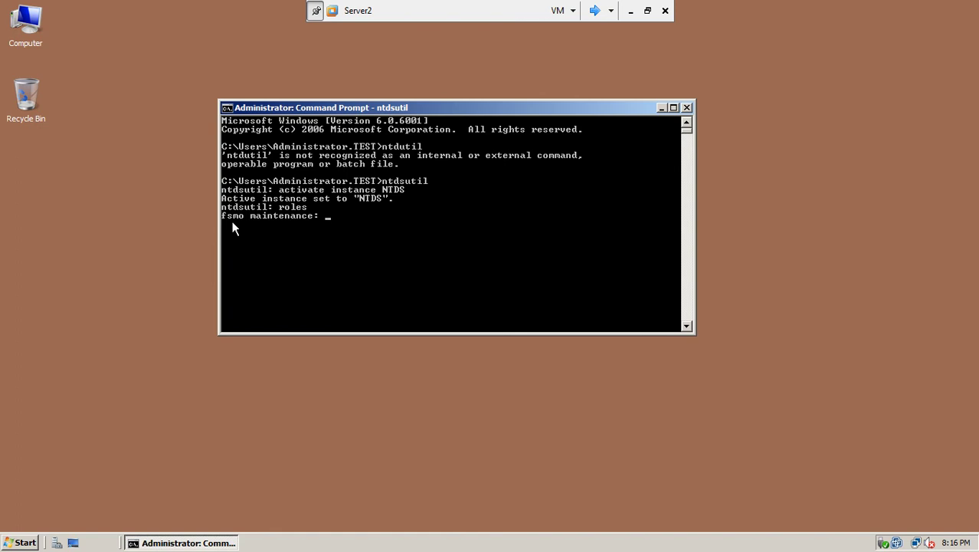
List the fsmo maintenance commands with 'help' and make the console window taller.
type("helo")
key("BackSpace")
type("p")
key("Return")
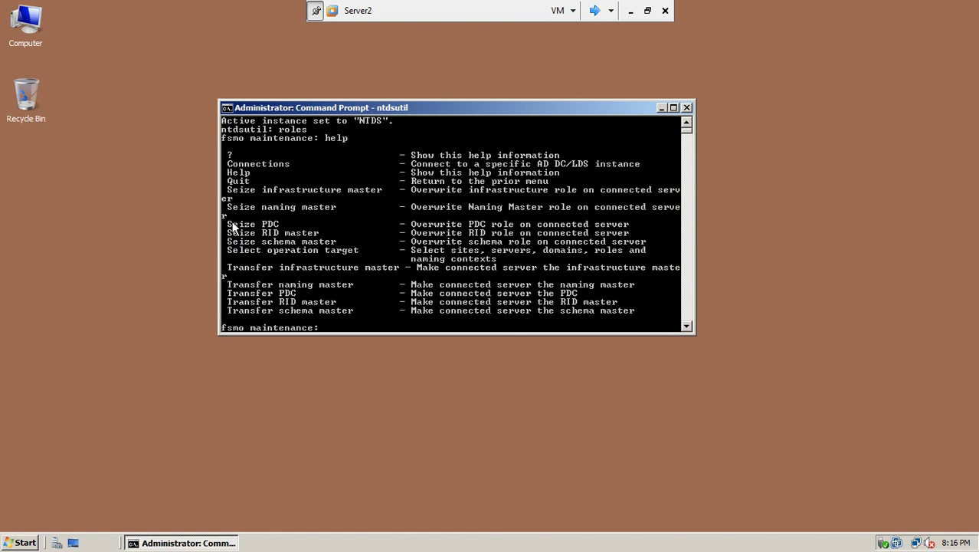
left_click_drag(696, 336, 774, 464)
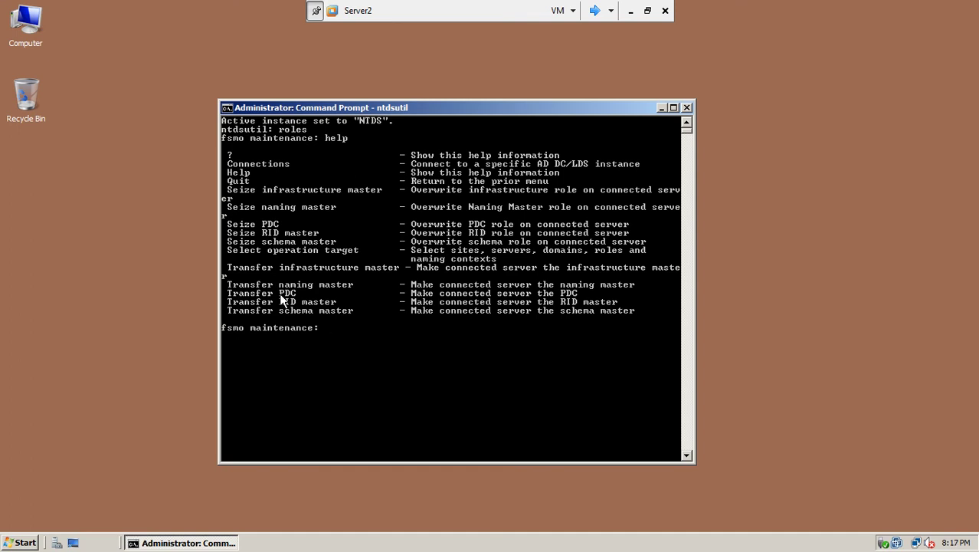
Attempt 'seize infrastructure master', which fails as not connected, and type 'connections'.
type("se3i")
key("BackSpace")
key("BackSpace")
type("ize infrastructure")
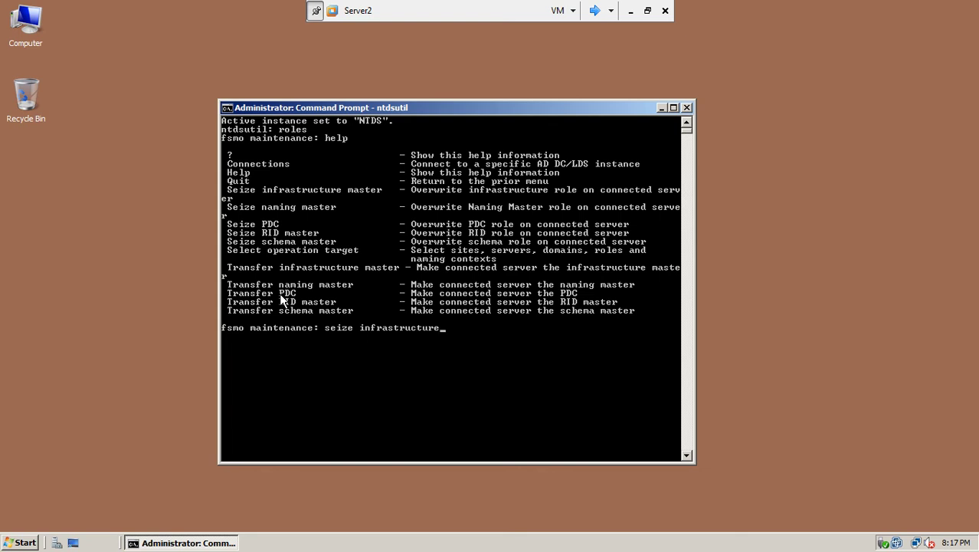
type(" master")
key("Return")
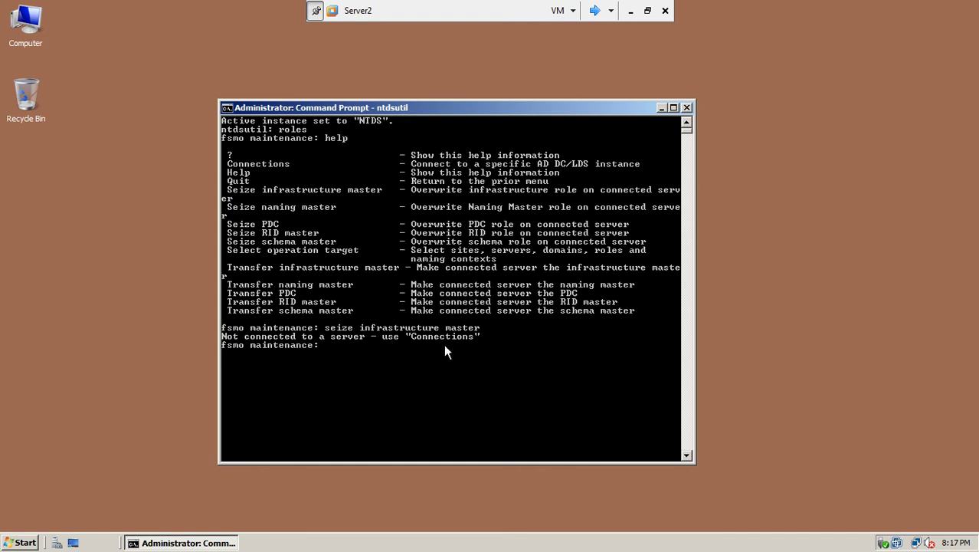
type("connections")
At server connections, list the commands and run 'connect to domain test.com'.
key("Return")
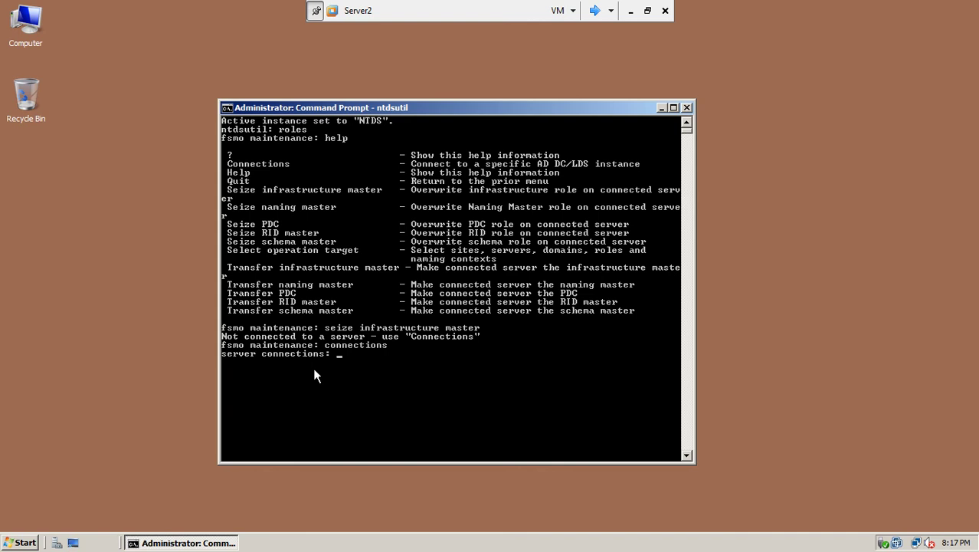
type("help")
key("Return")
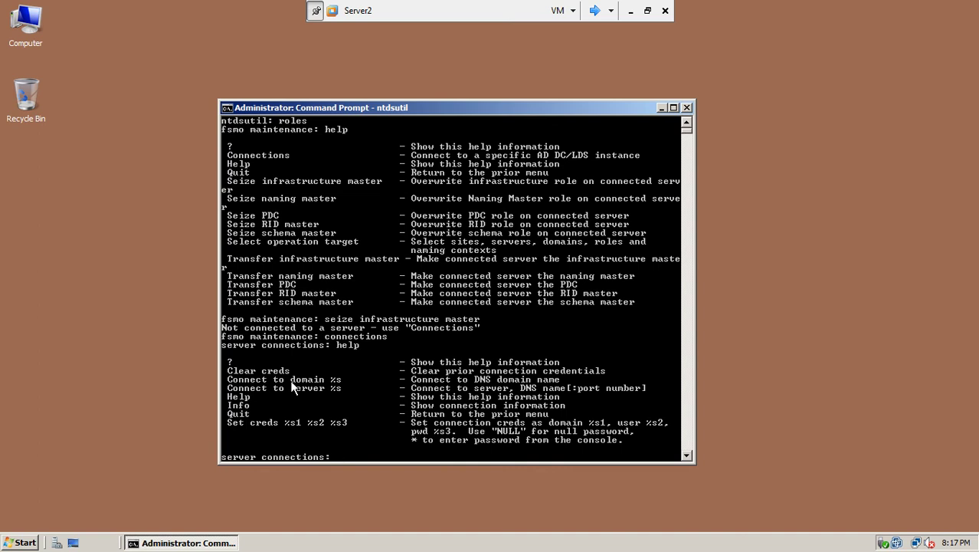
type("connect to domain t")
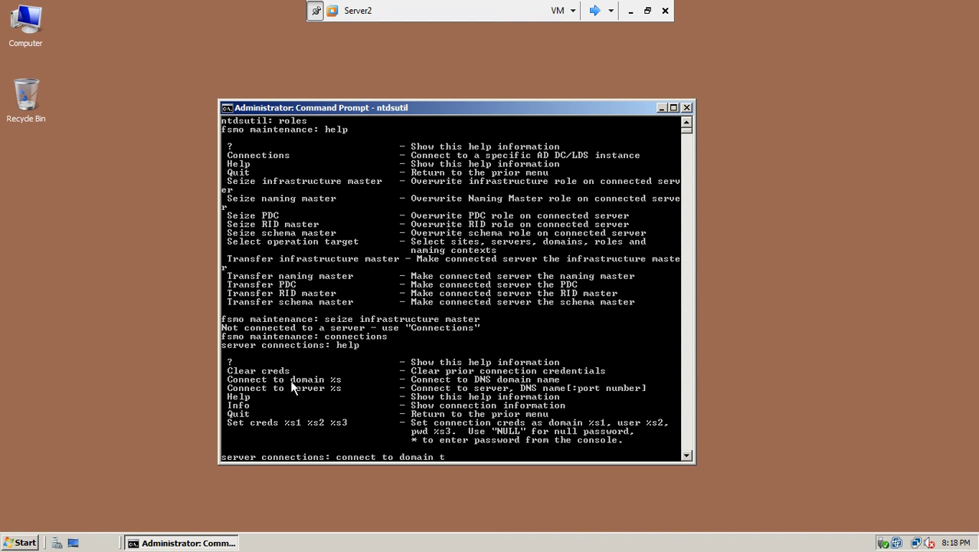
type("est.com")
key("Return")
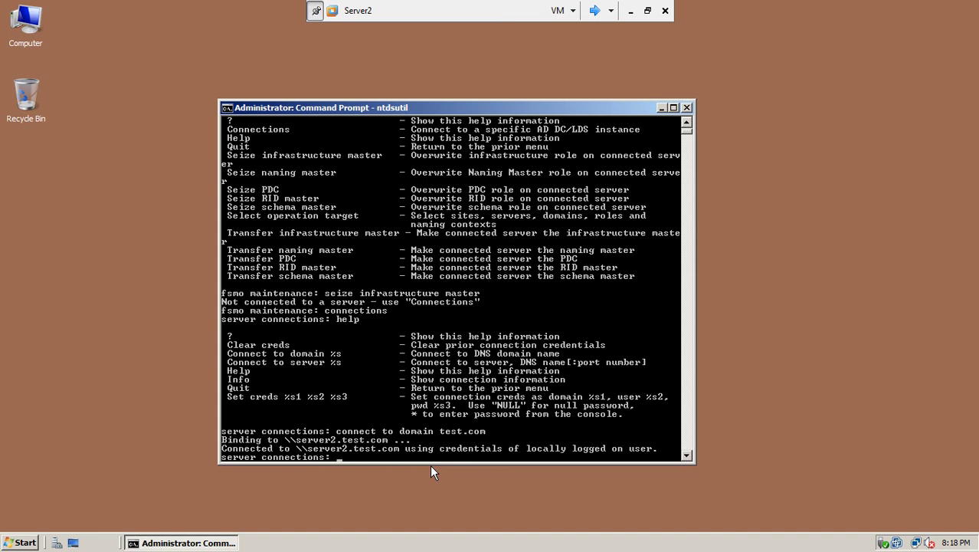
Quit back to fsmo maintenance and recall the 'seize infrastructure master' command.
type("quite")
key("BackSpace")
key("Return")
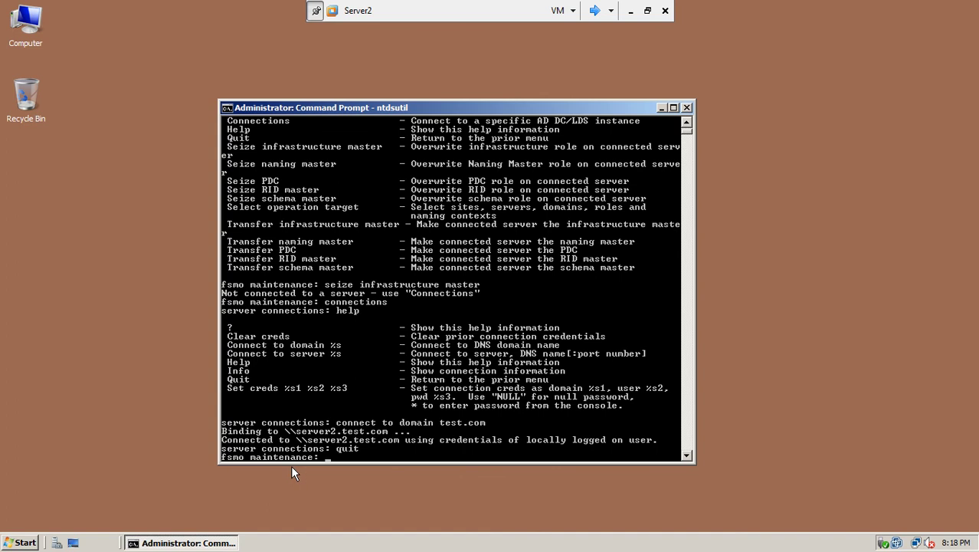
type("s")
key("Up")
key("Up")
key("Up")
key("Up")
key("Up")
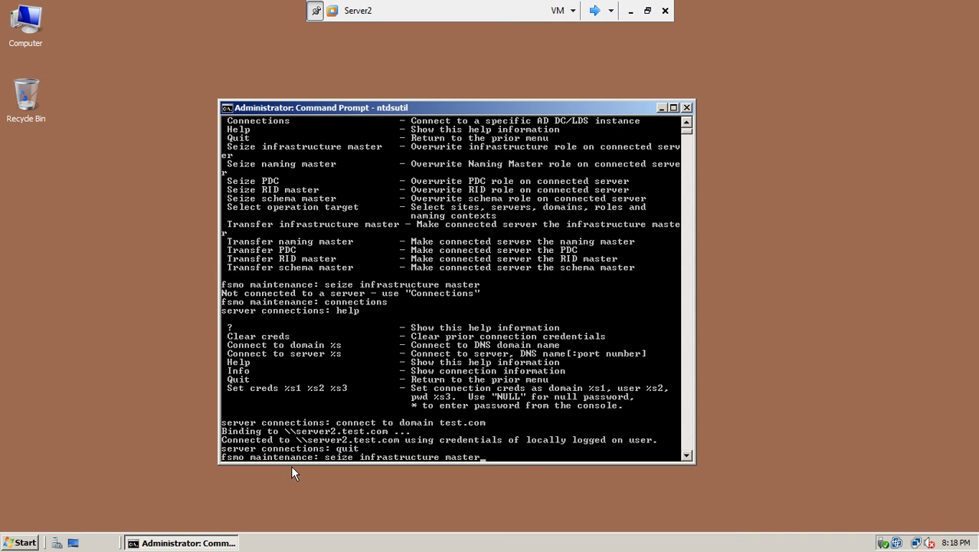
Run 'seize infrastructure master', confirm the seizure for server2.test.com, and enlarge the console.
key("Return")
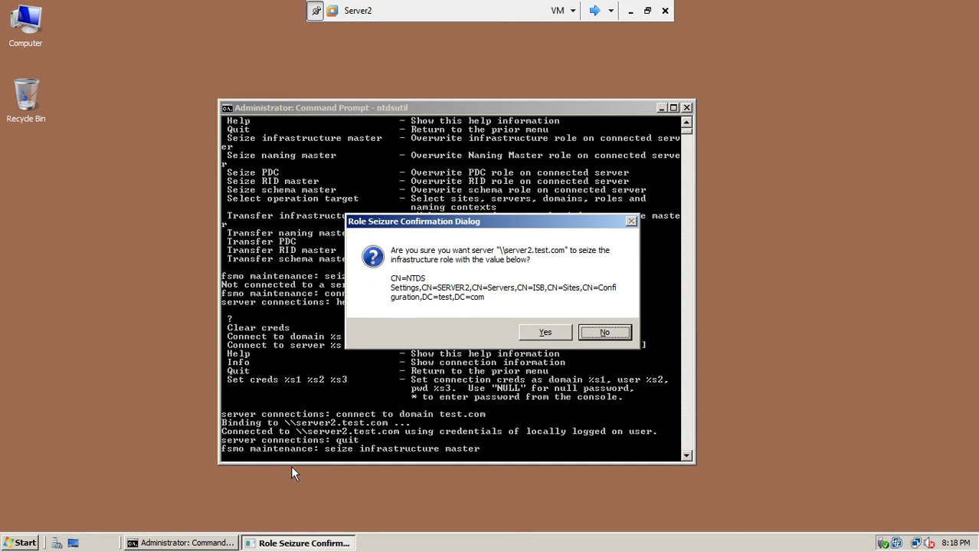
left_click(544, 334)
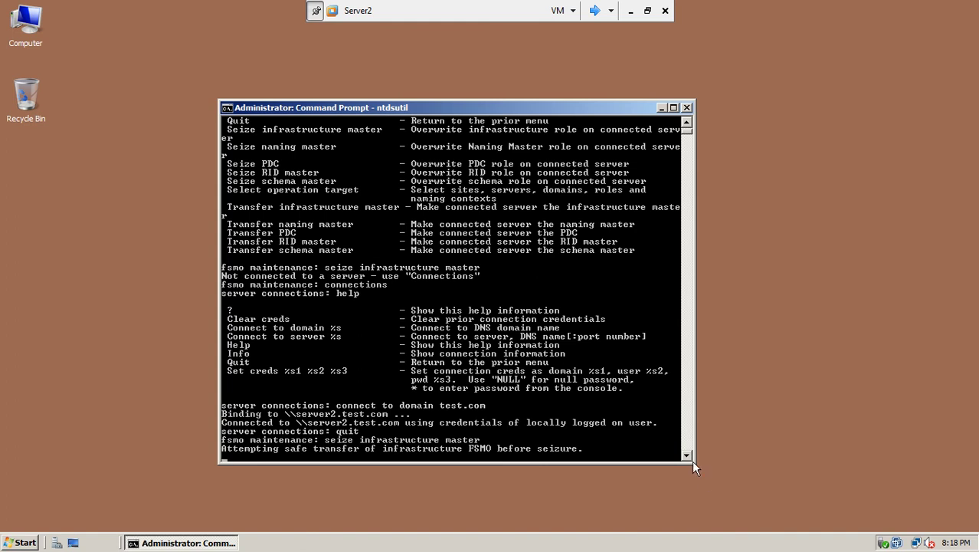
left_click_drag(692, 459, 612, 511)
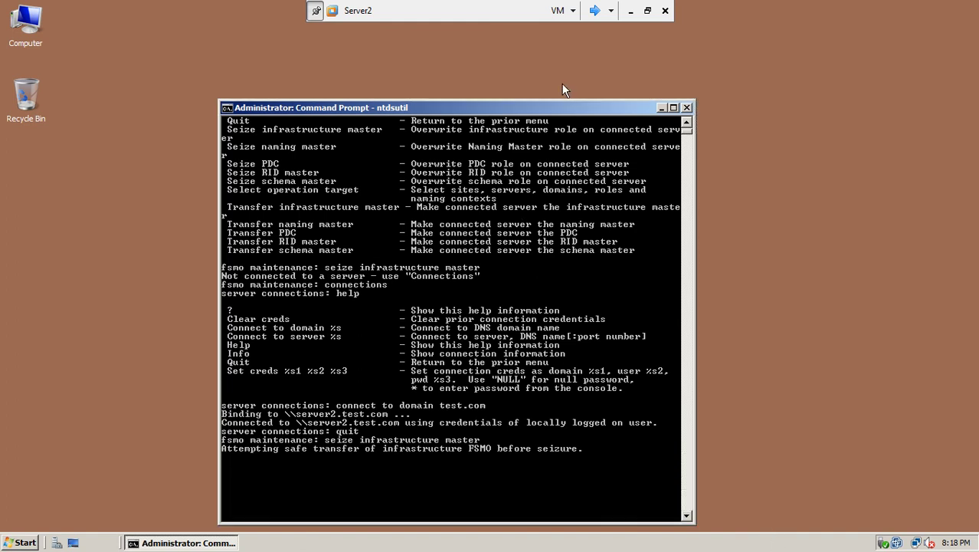
left_click_drag(567, 115, 535, 64)
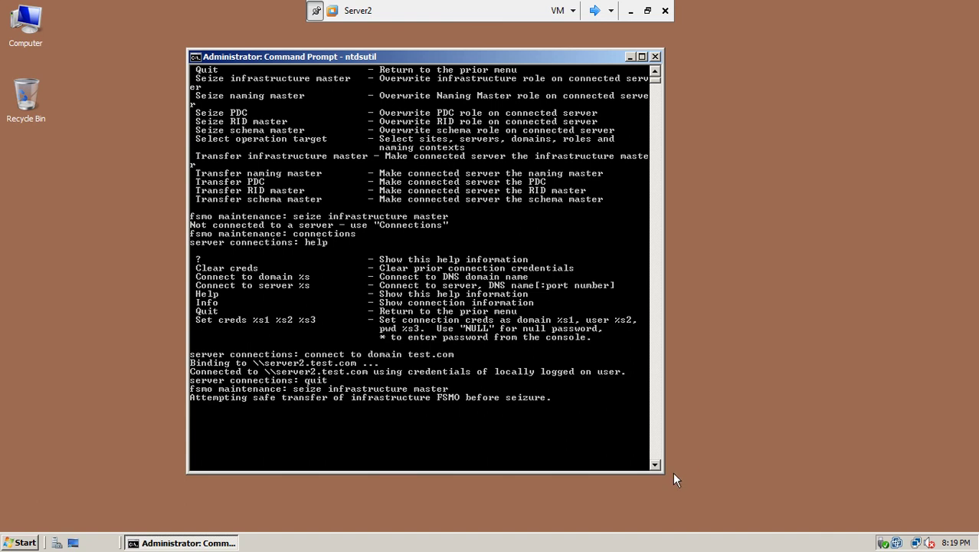
left_click_drag(663, 476, 731, 490)
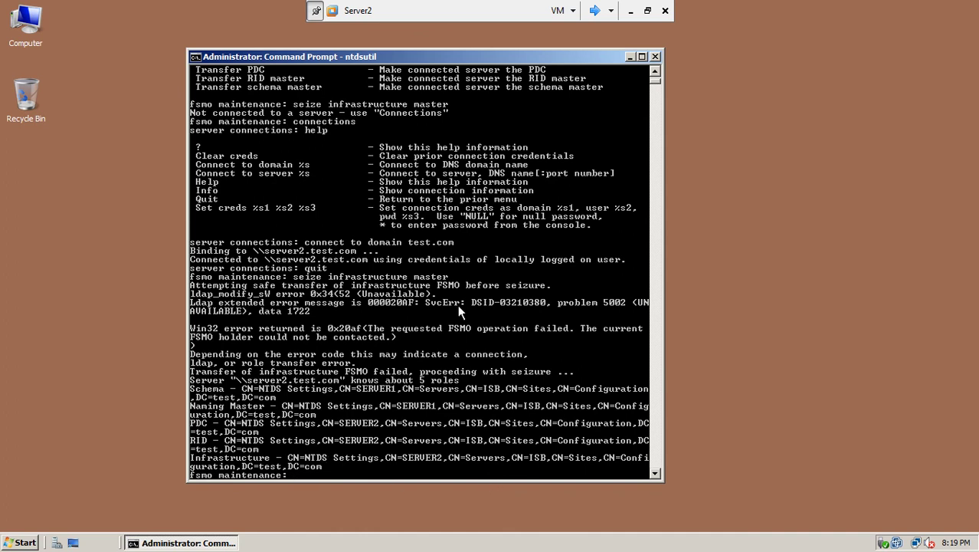
Mark the failed safe-transfer and seizure lines in the console output to highlight them.
left_click_drag(663, 282, 780, 244)
right_click(267, 265)
left_click(270, 267)
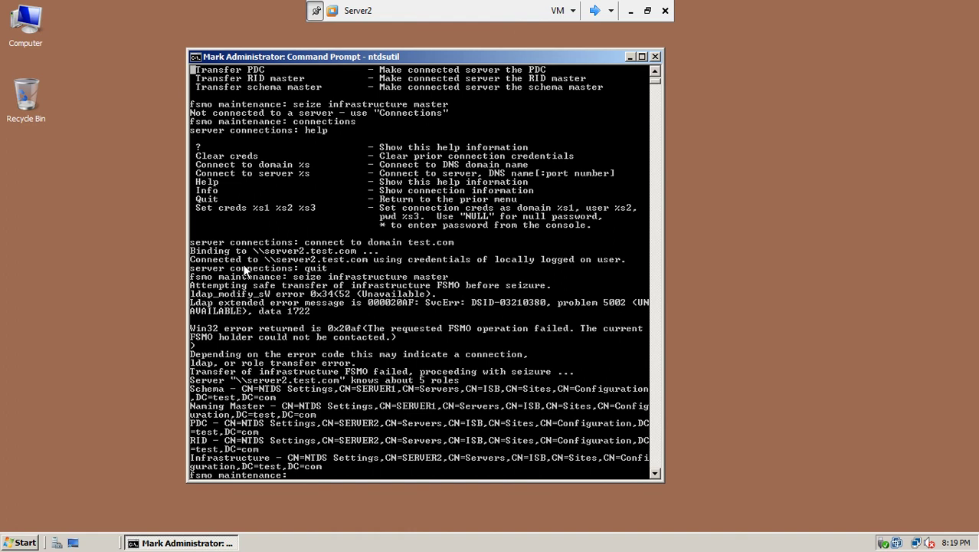
left_click_drag(193, 288, 439, 290)
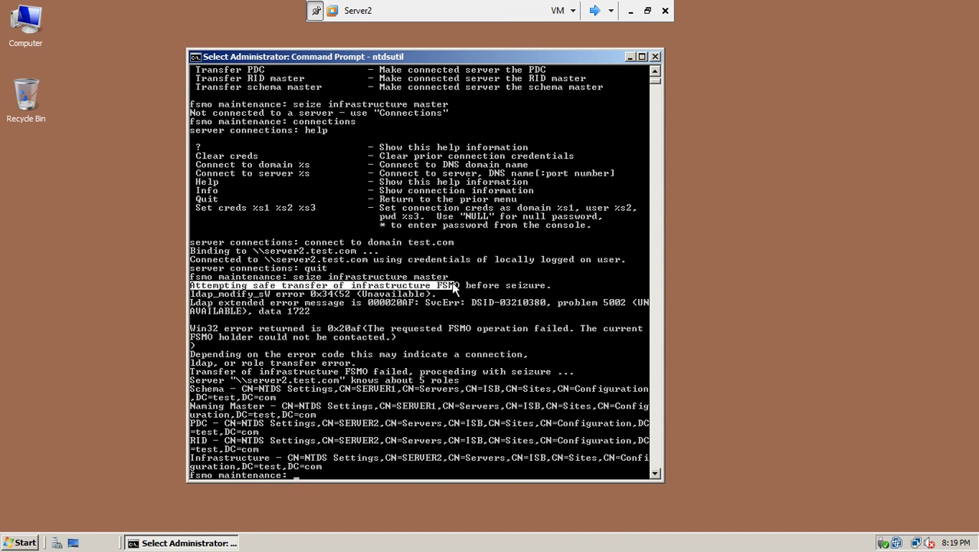
left_click_drag(455, 285, 552, 287)
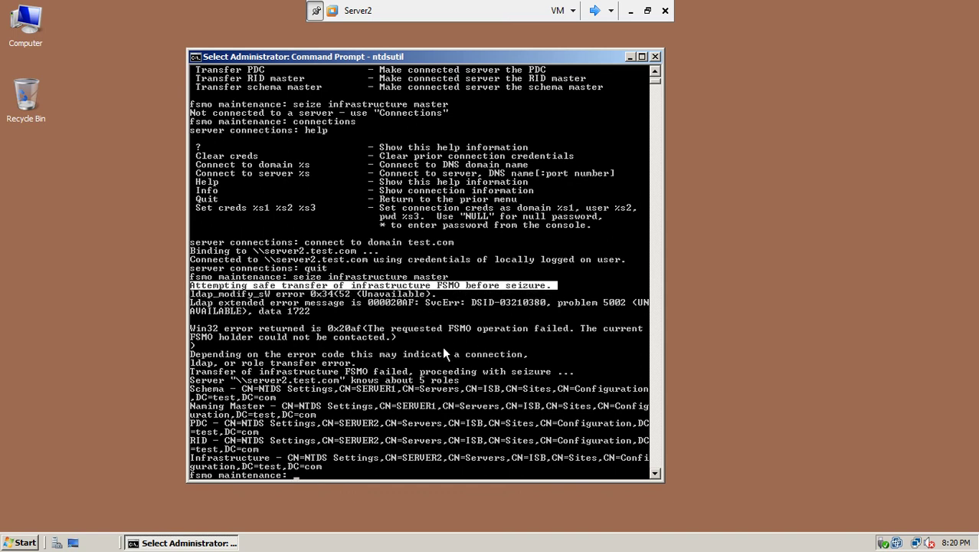
left_click_drag(192, 373, 563, 376)
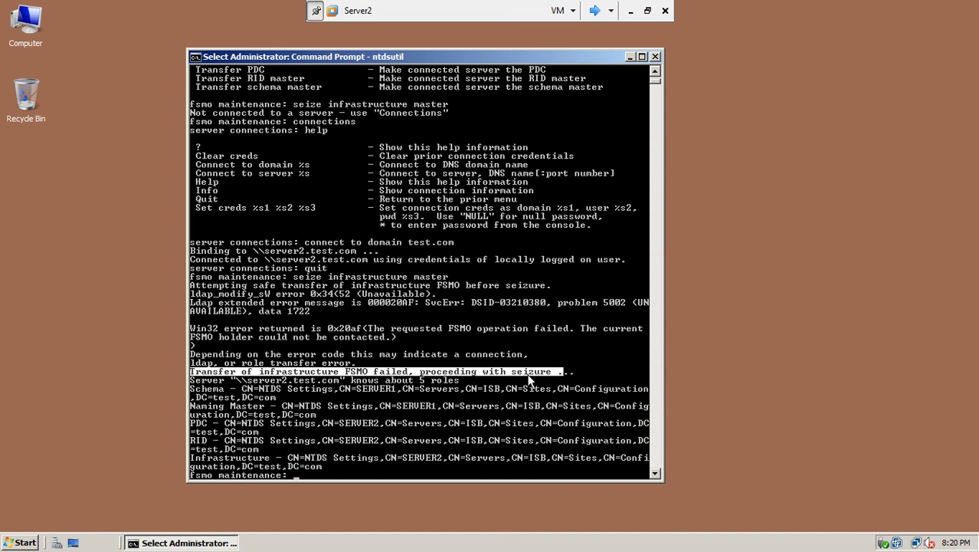
left_click(305, 465)
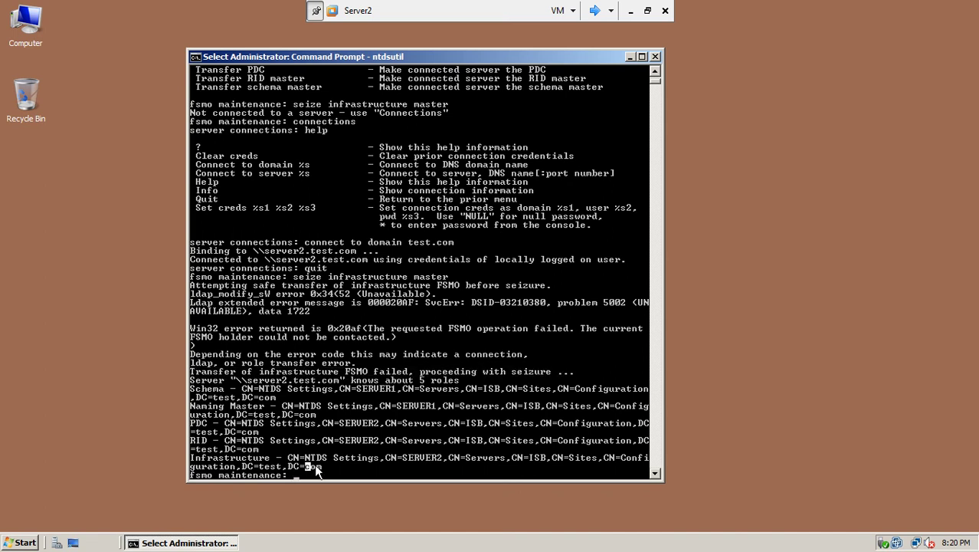
key("Escape")
Quit fsmo maintenance and ntdsutil, then exit the Command Prompt.
type("quit")
key("Return")
type("quit")
key("Return")
type("exit")
key("Return")
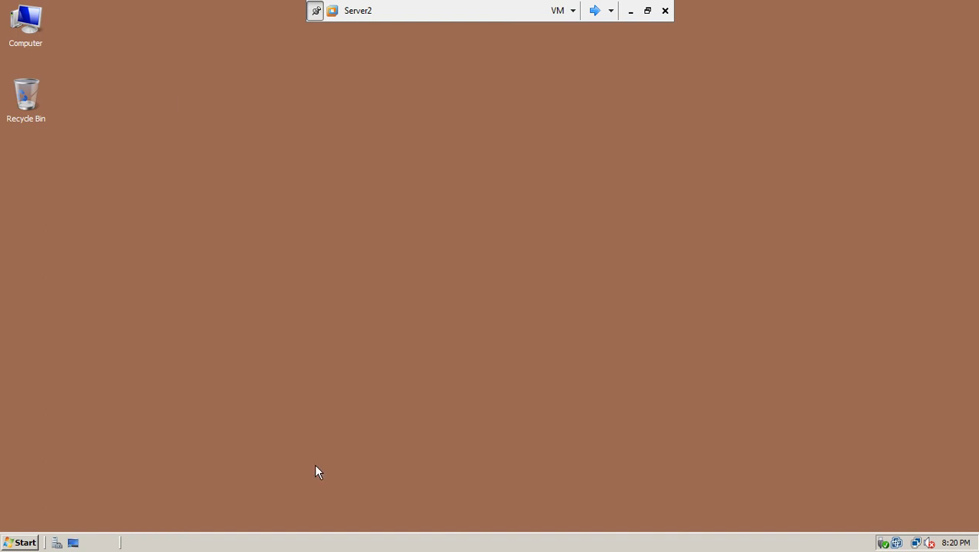
Open test.com's Operations Masters in ADUC and confirm server2.test.com on the Infrastructure tab.
left_click(32, 539)
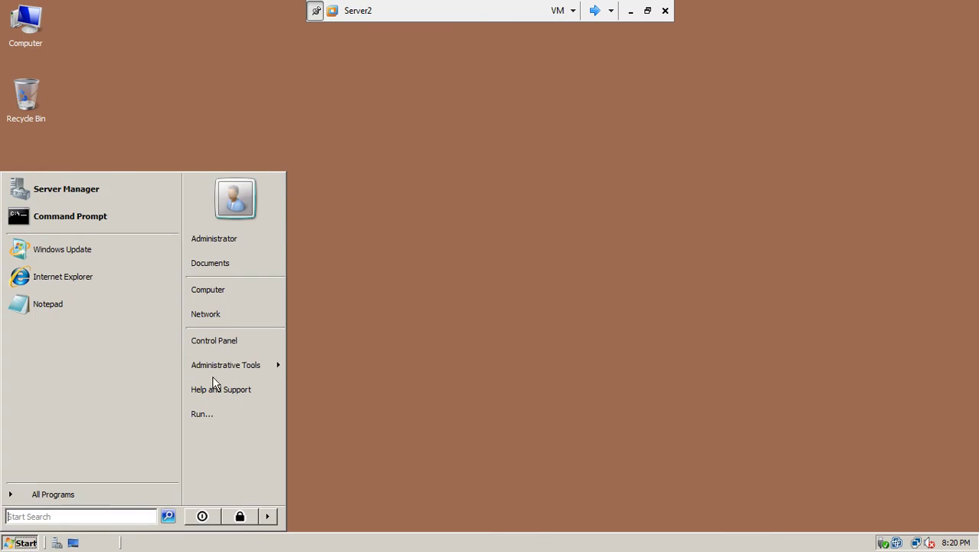
mouse_move(216, 369)
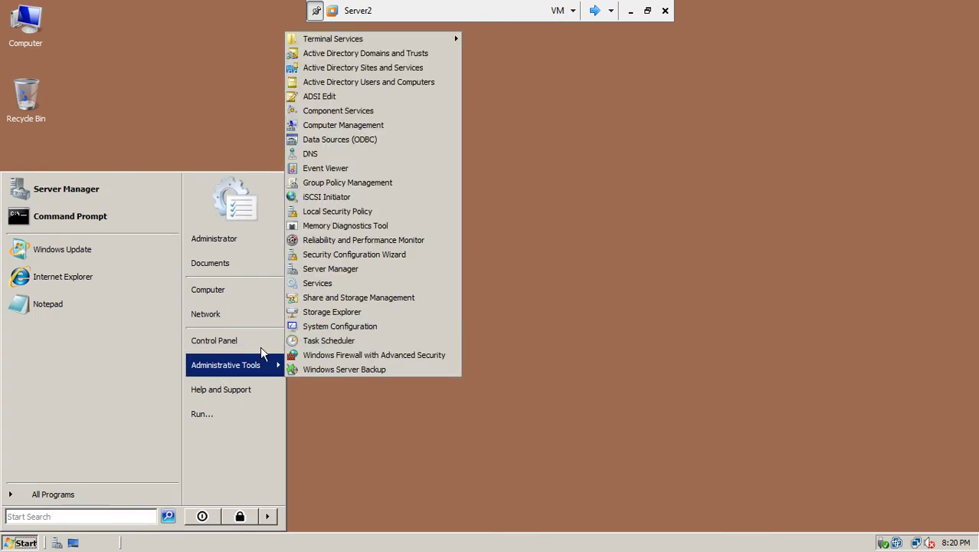
left_click(412, 83)
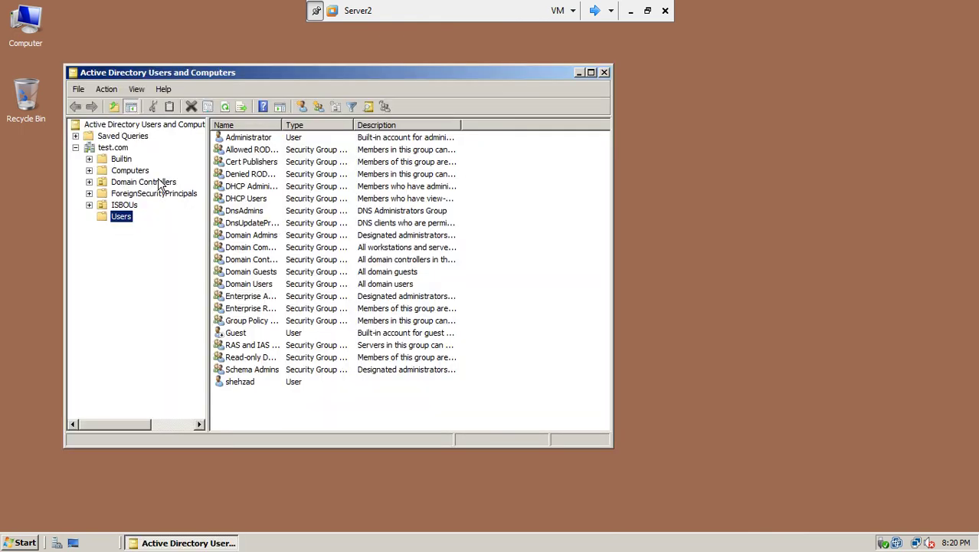
left_click(120, 149)
right_click(120, 150)
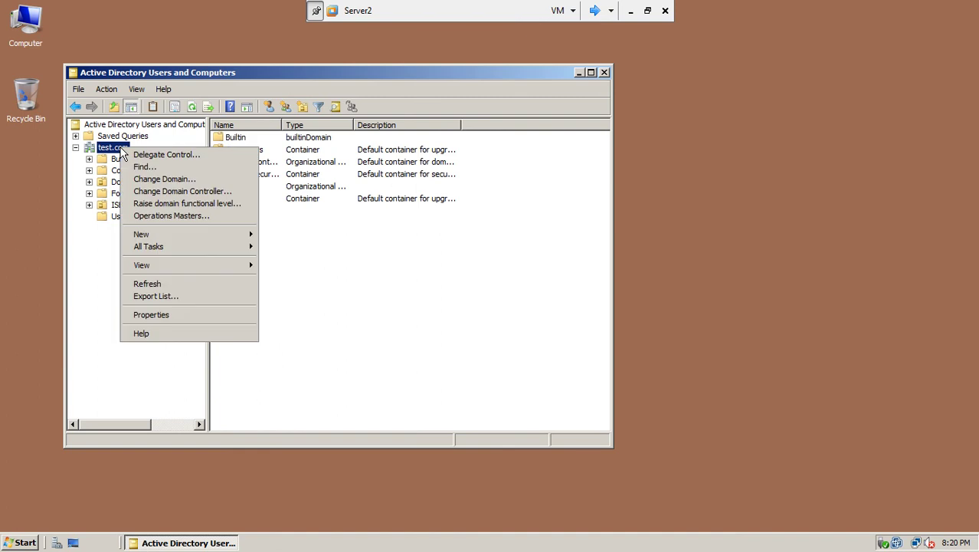
left_click(196, 216)
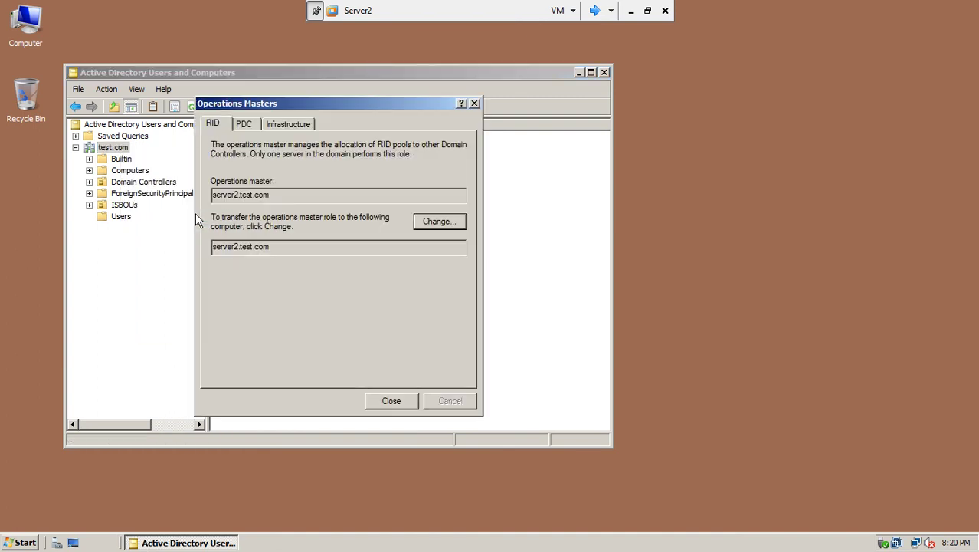
left_click(283, 130)
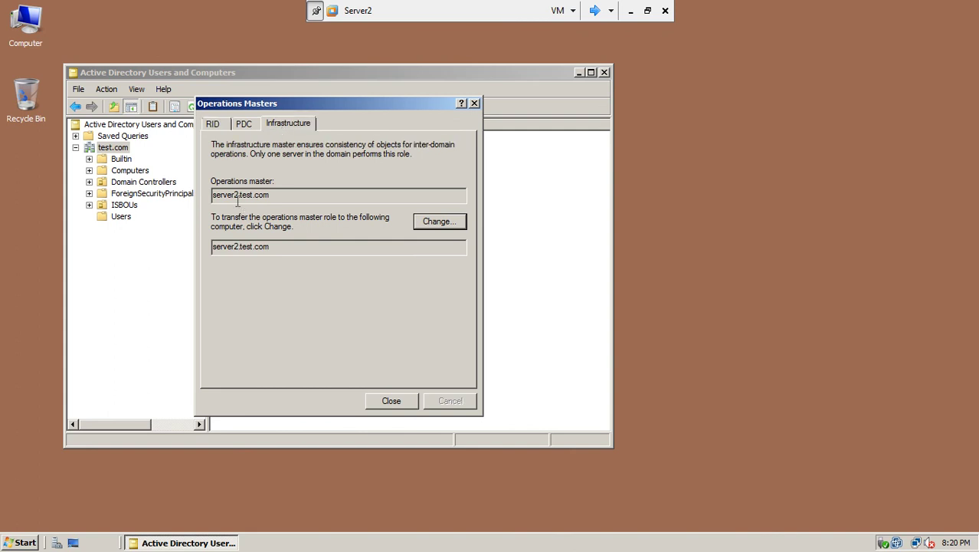
left_click_drag(213, 194, 269, 196)
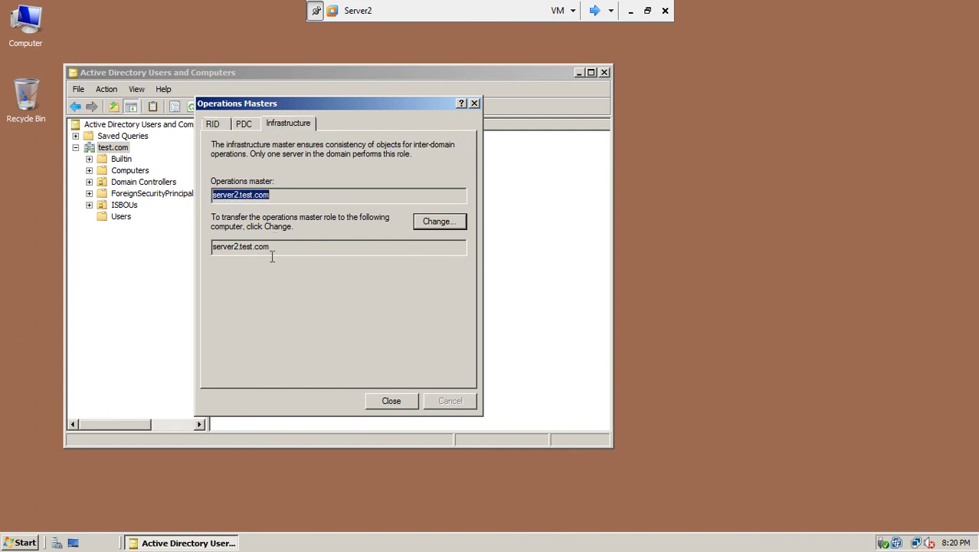
On Server1, close the Operations Masters dialog and Active Directory Users and Computers.
left_click(594, 10)
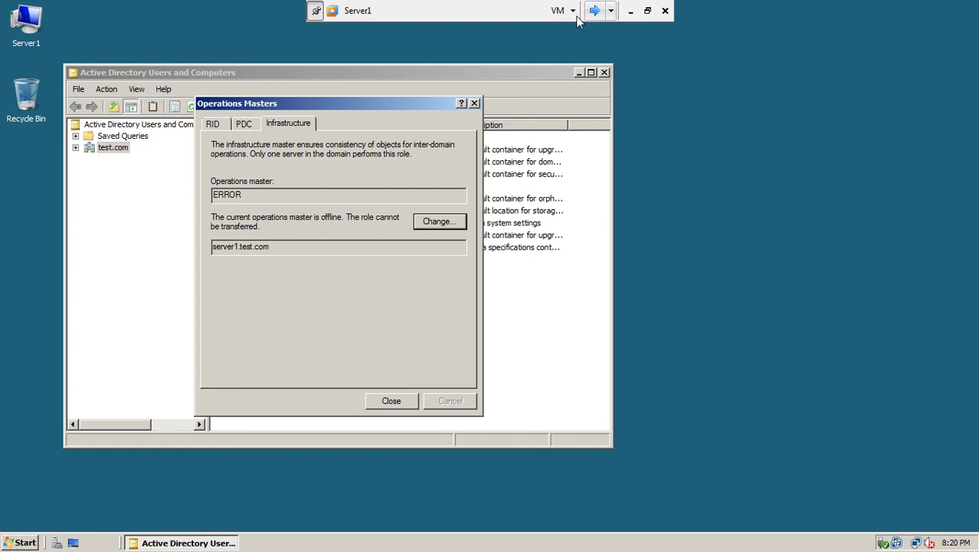
left_click(392, 401)
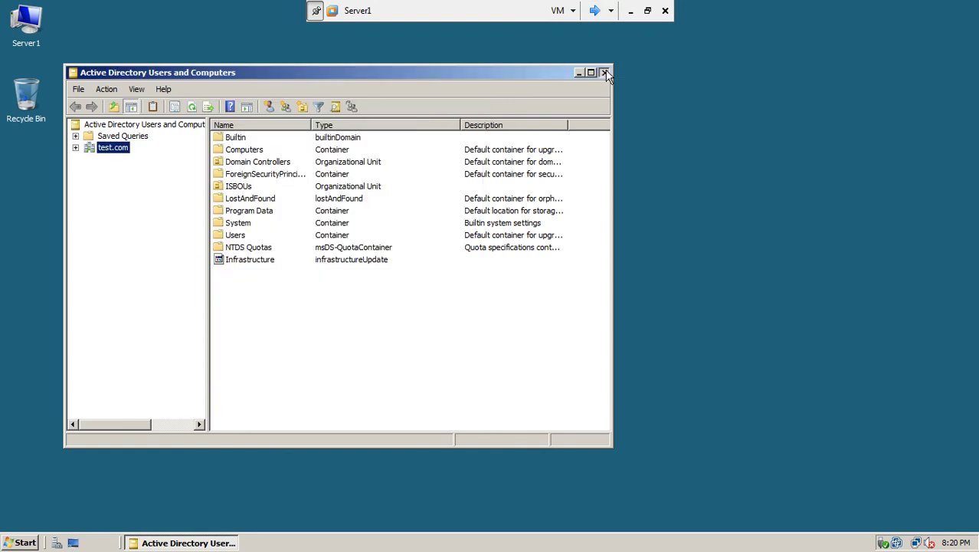
left_click(605, 72)
Run repadmin /syncall in a new Command Prompt on Server1 to force replication.
left_click(20, 542)
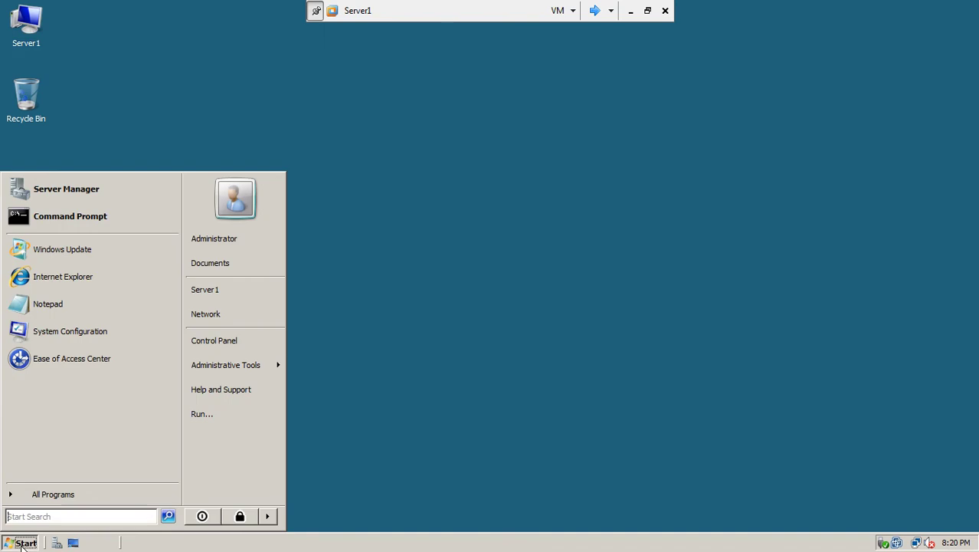
left_click(88, 227)
type("repad")
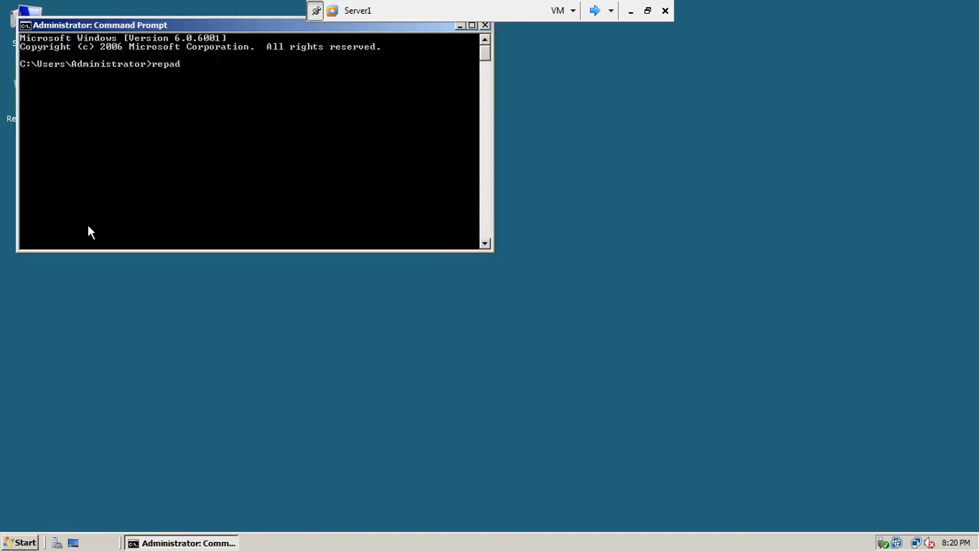
type("min /syncall")
key("Return")
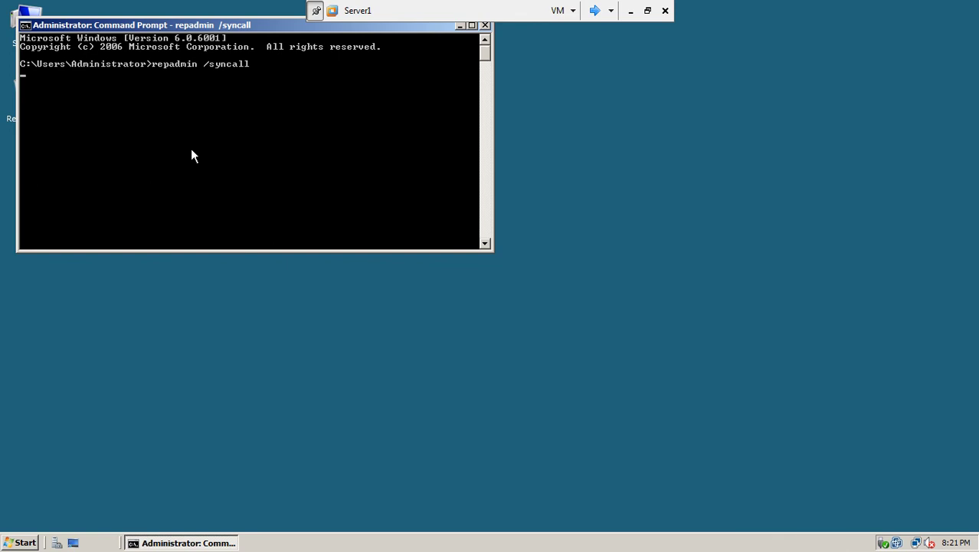
On Server2, close Operations Masters and ADUC, then run repadmin /syncall in a new Command Prompt.
left_click(594, 11)
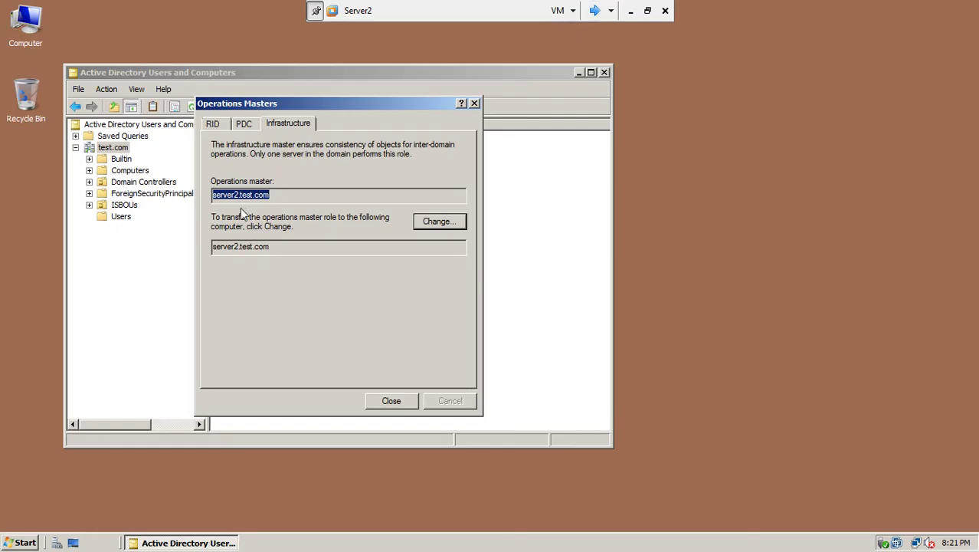
left_click(383, 401)
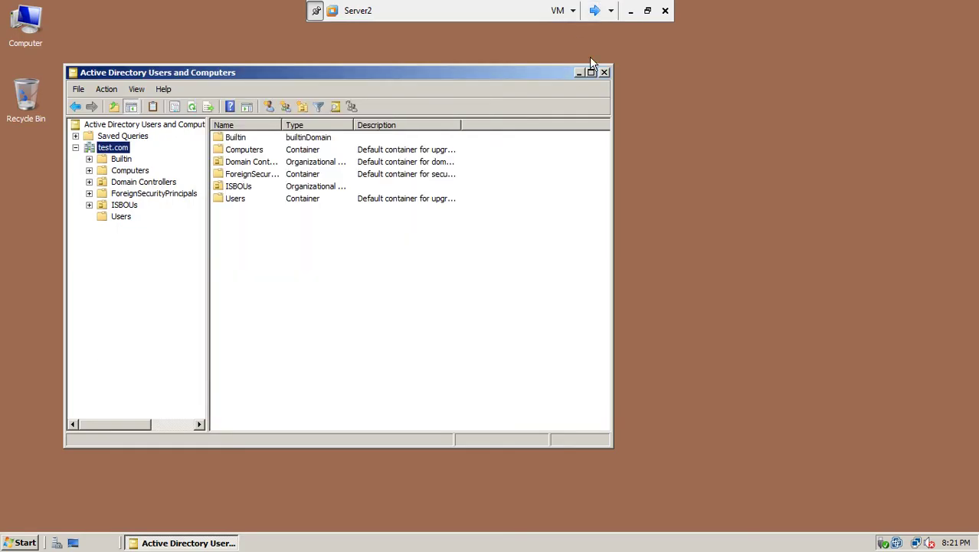
left_click(603, 73)
left_click(31, 545)
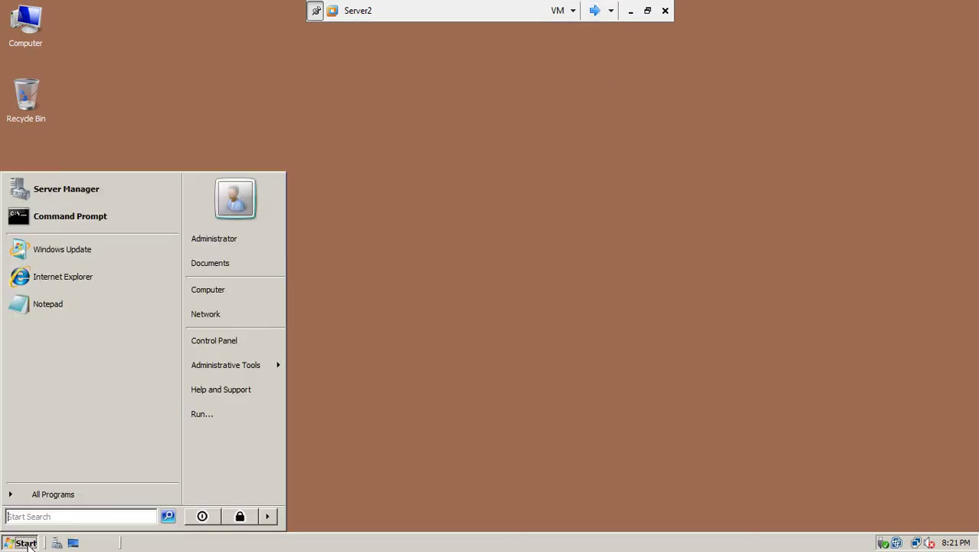
left_click(68, 214)
type("r")
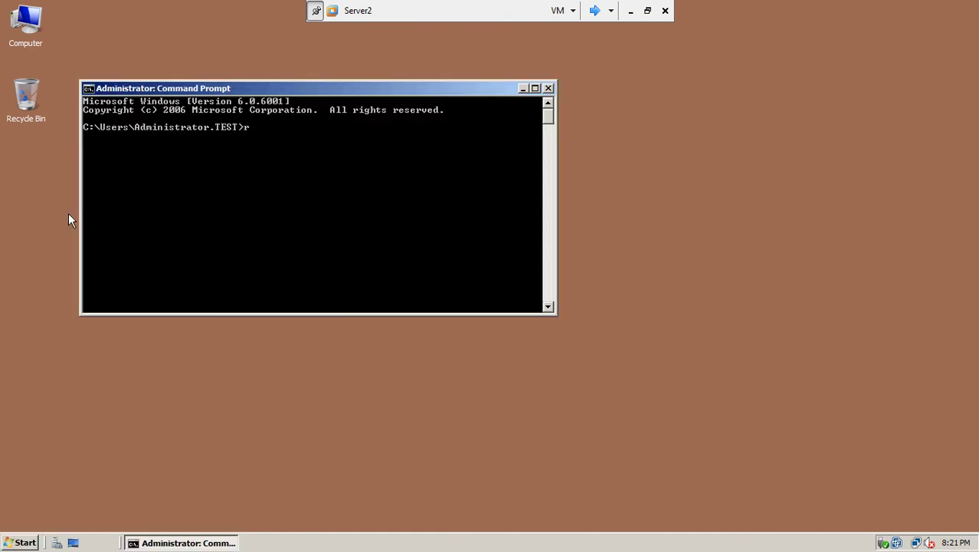
type("epadmin /syncall")
key("Return")
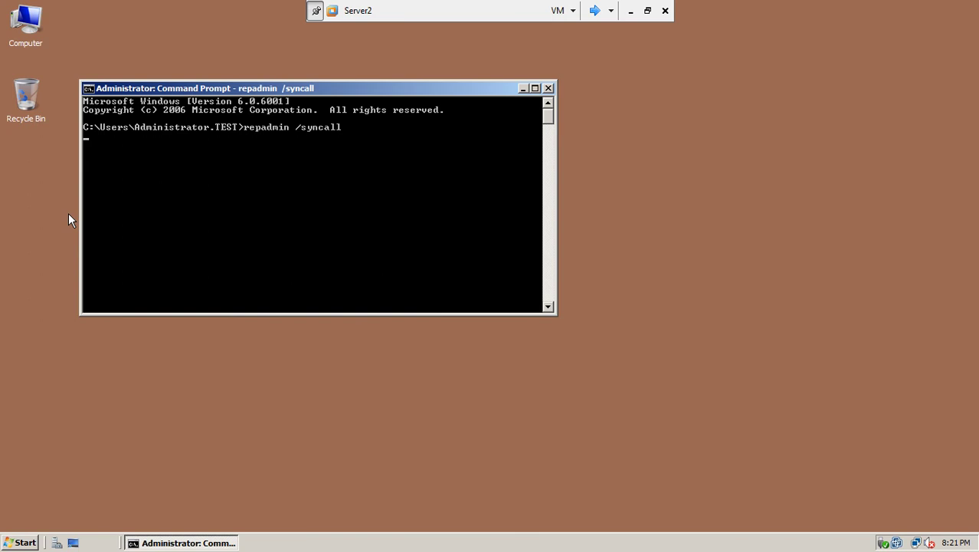
Review the repadmin /syncall output in Server1's Command Prompt window.
left_click(594, 10)
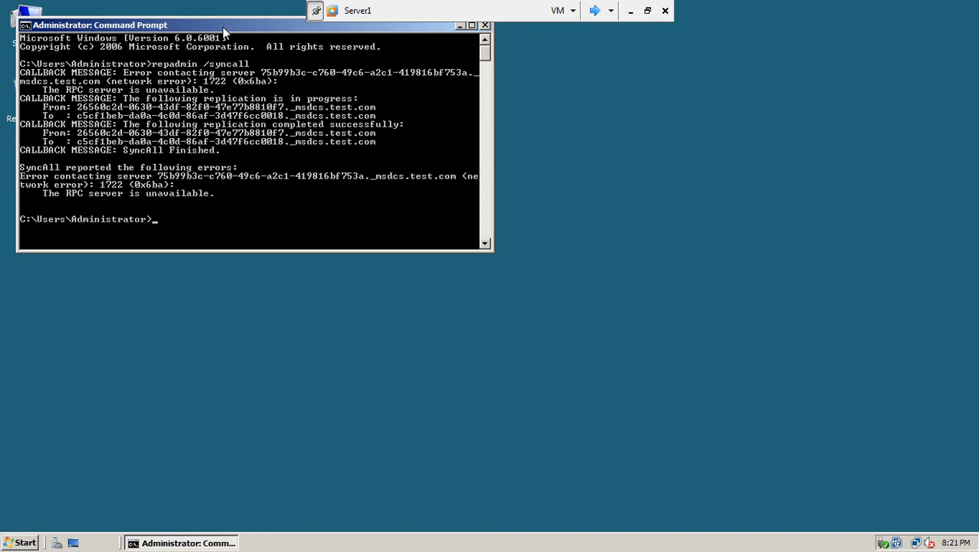
left_click_drag(249, 27, 381, 143)
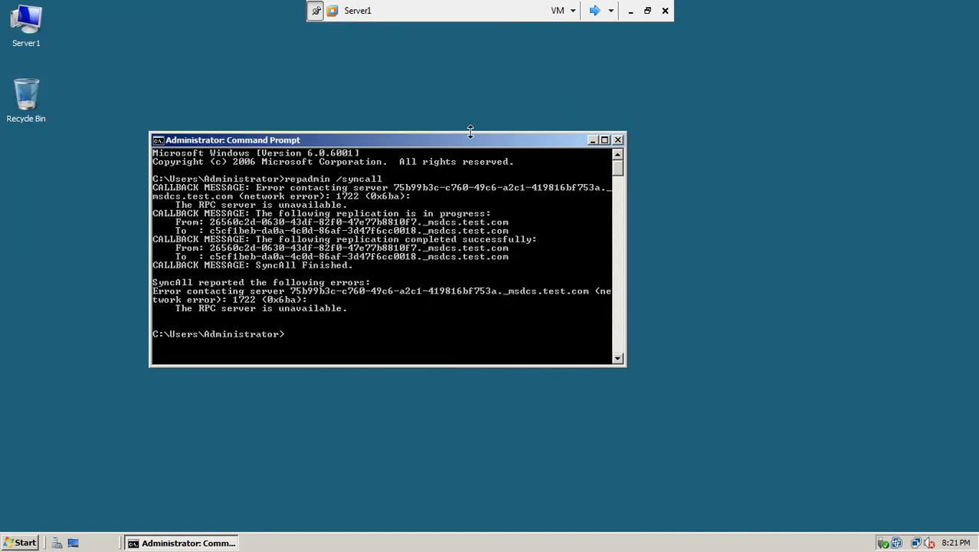
mouse_move(620, 170)
left_mouse_down()
mouse_move(619, 184)
mouse_move(629, 165)
left_mouse_up()
Close Server1's Command Prompt and launch Active Directory Users and Computers.
left_click(618, 139)
left_click(20, 541)
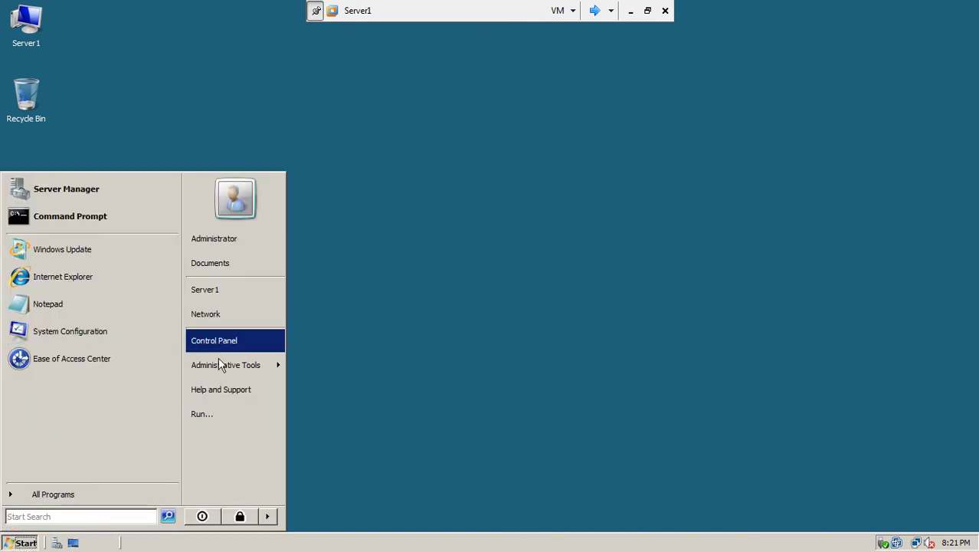
mouse_move(236, 362)
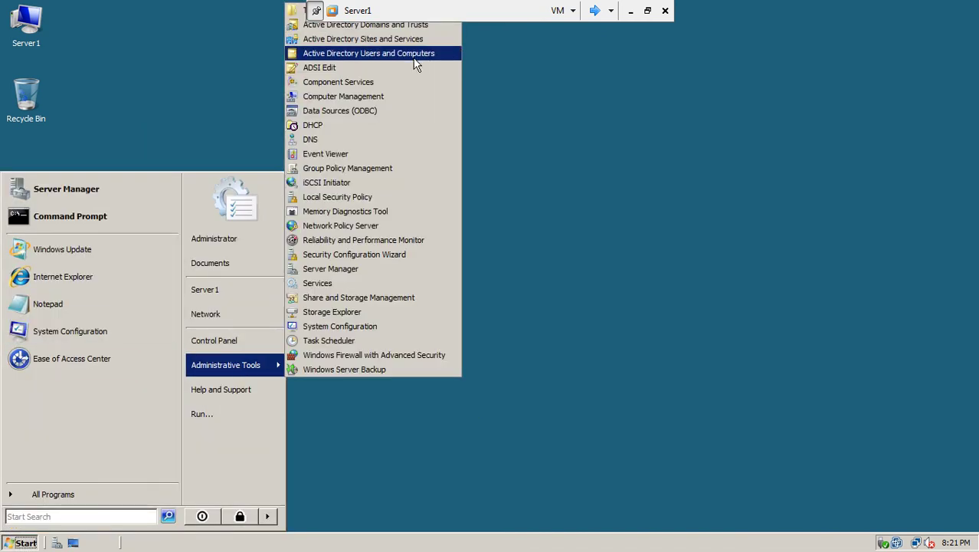
left_click(414, 58)
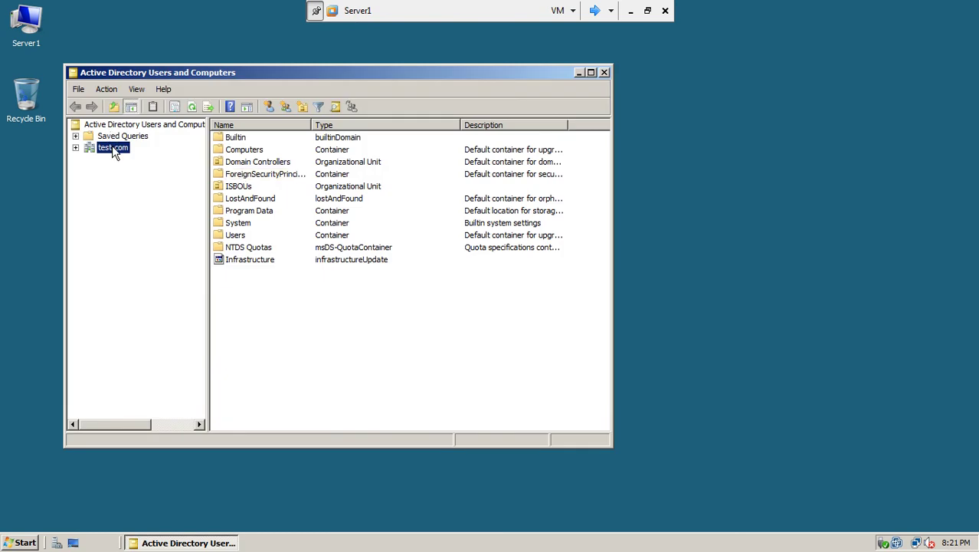
Check test.com's Infrastructure operations master tab shows server2.test.com as the role holder.
right_click(114, 150)
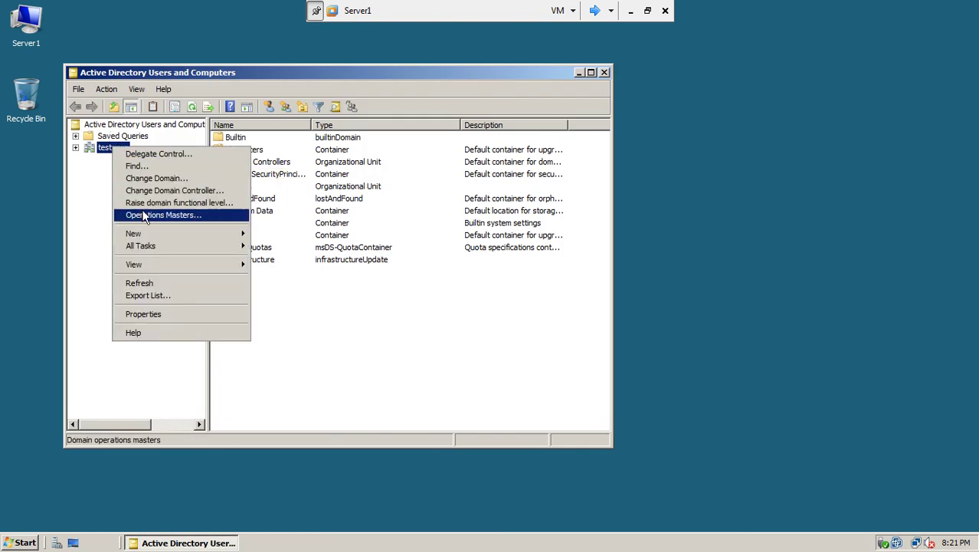
left_click(142, 214)
left_click(287, 124)
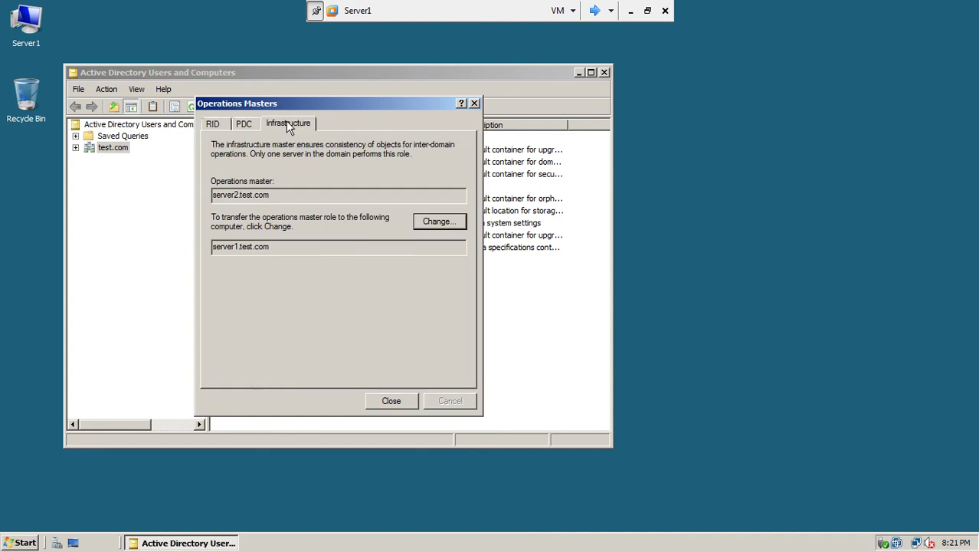
left_click(275, 195)
left_click_drag(274, 194, 162, 209)
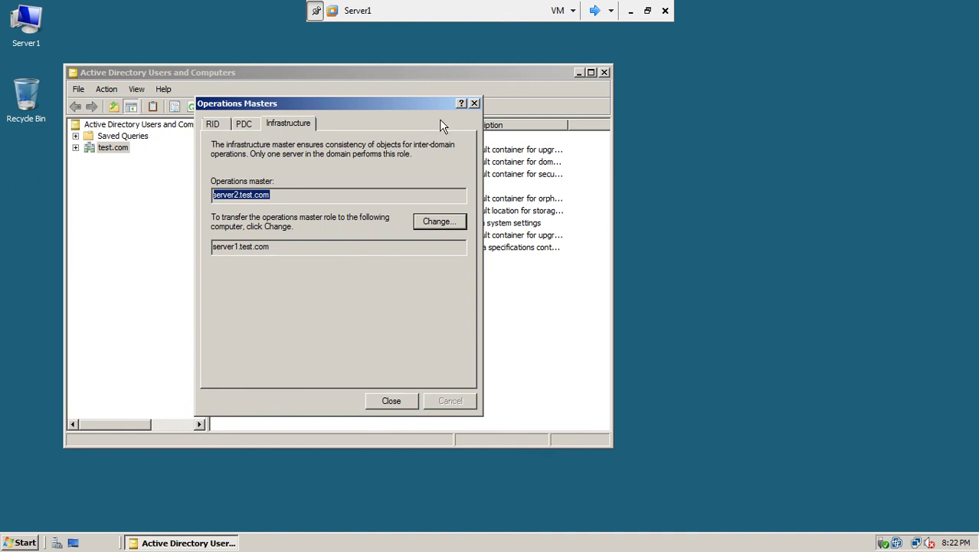
left_click(596, 10)
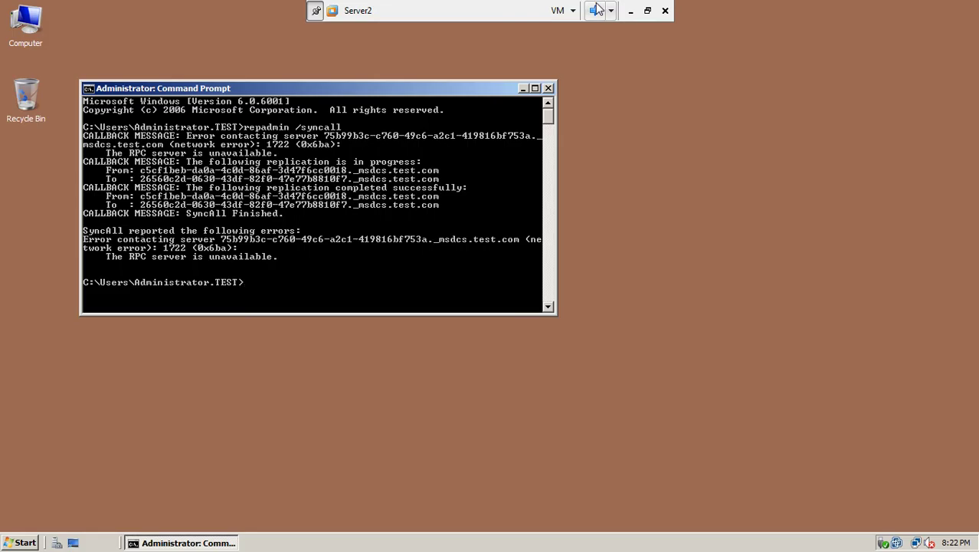
Close the Command Prompt and shut down Server2 with reason Hardware: Maintenance (Planned).
left_click(549, 88)
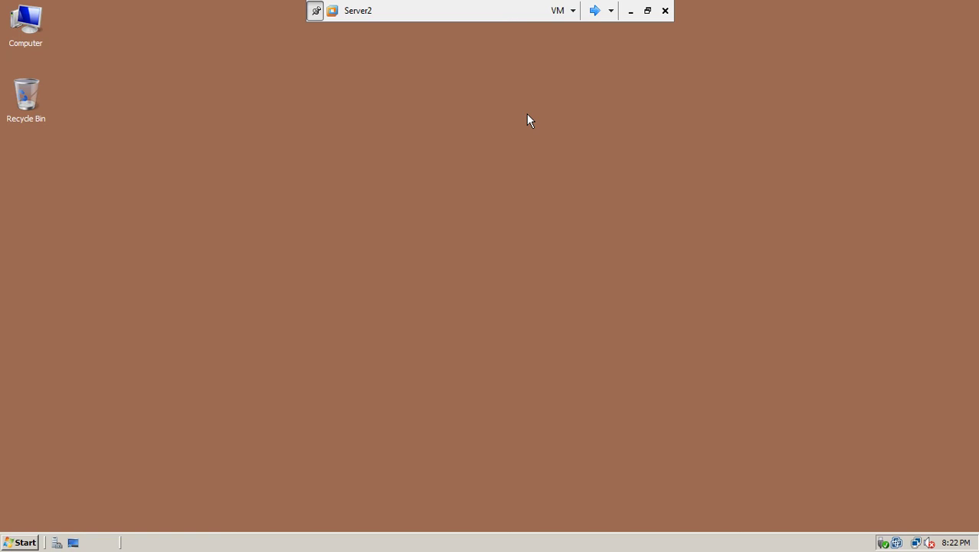
left_click(20, 544)
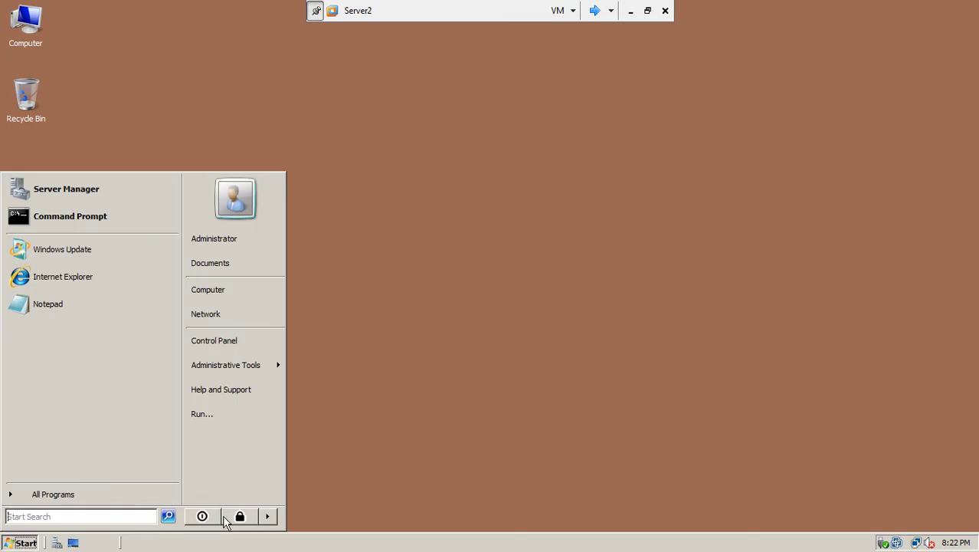
left_click(270, 516)
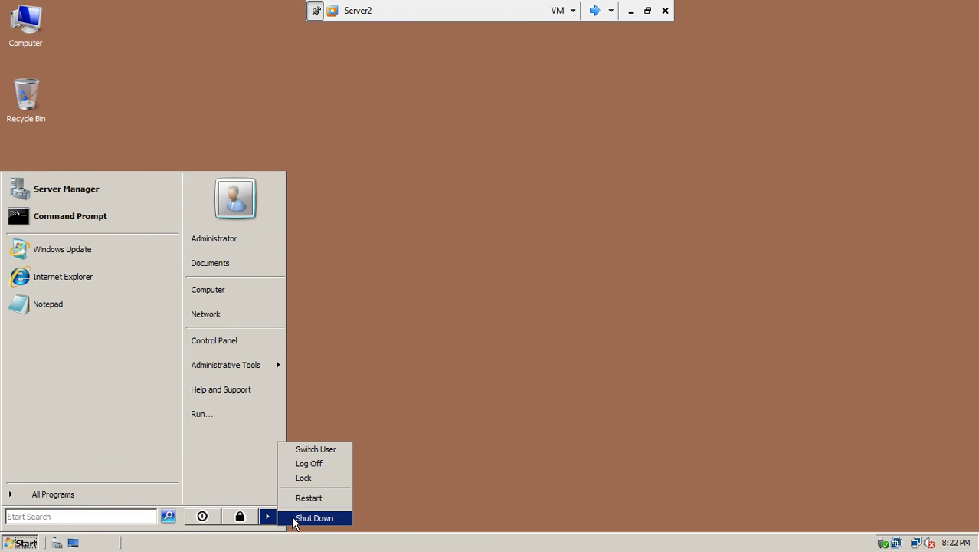
left_click(295, 518)
left_click(473, 223)
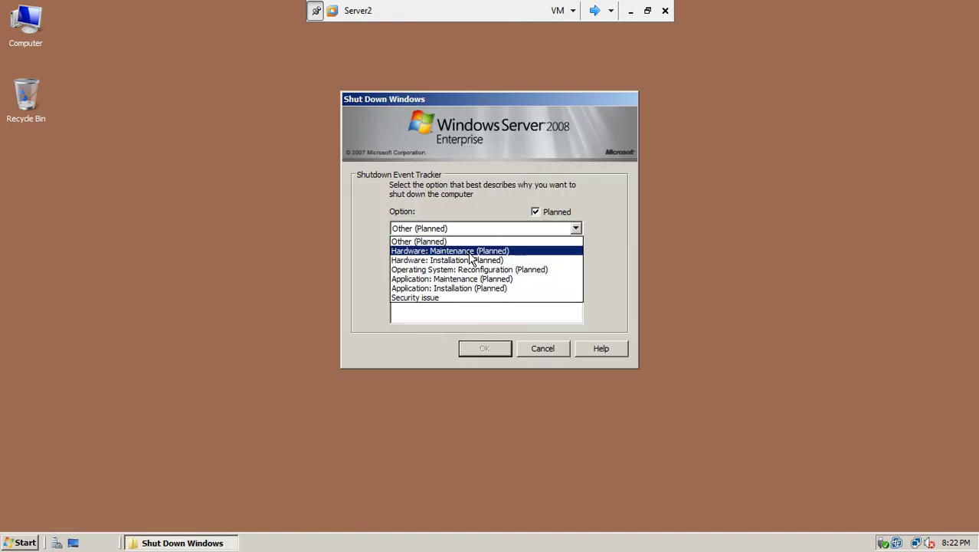
left_click(473, 249)
left_click(469, 316)
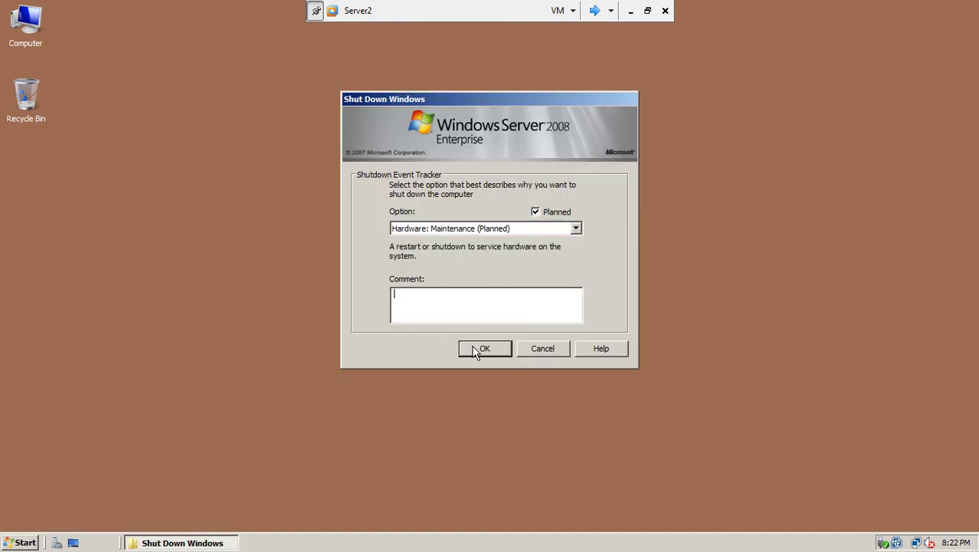
left_click(472, 347)
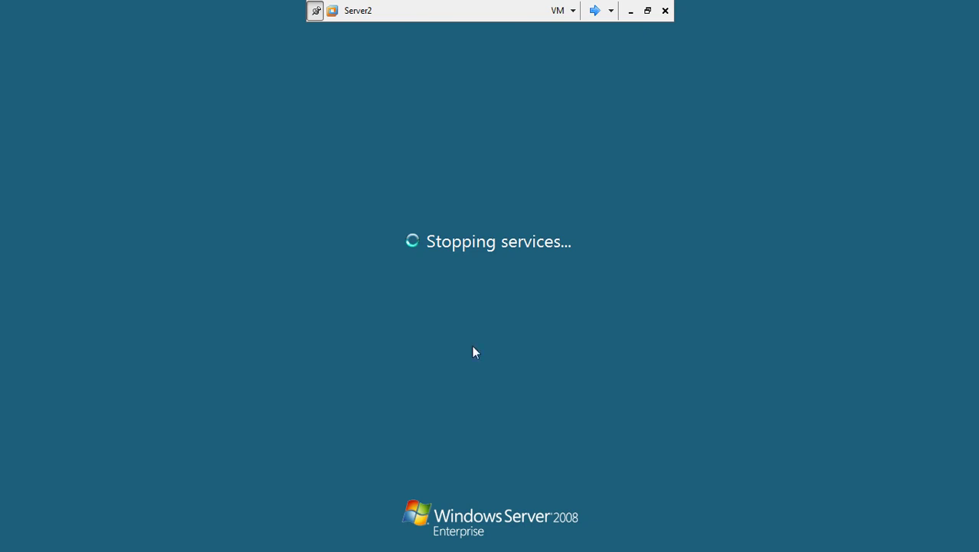
left_click(593, 10)
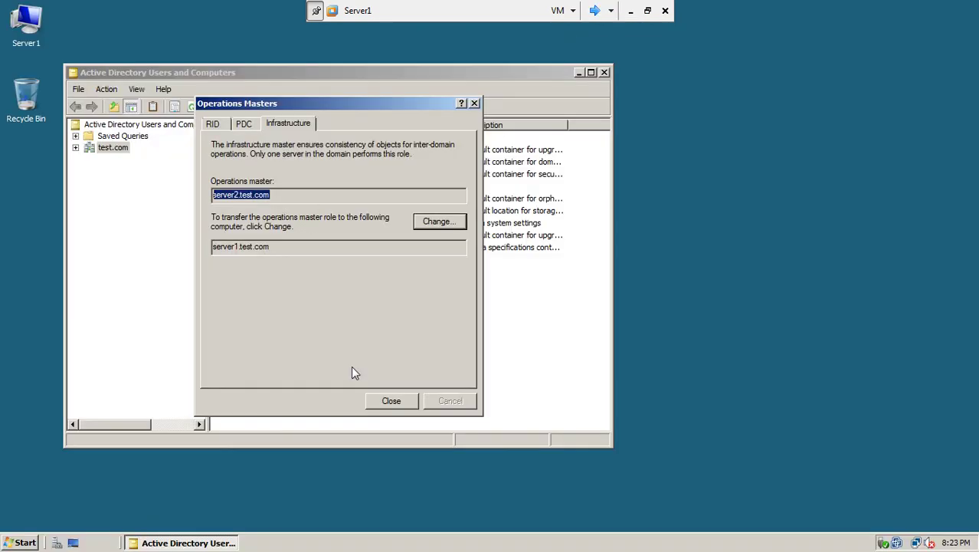
Close Operations Masters and ADUC, then shut down Server1 for Hardware: Maintenance (Planned).
left_click(391, 401)
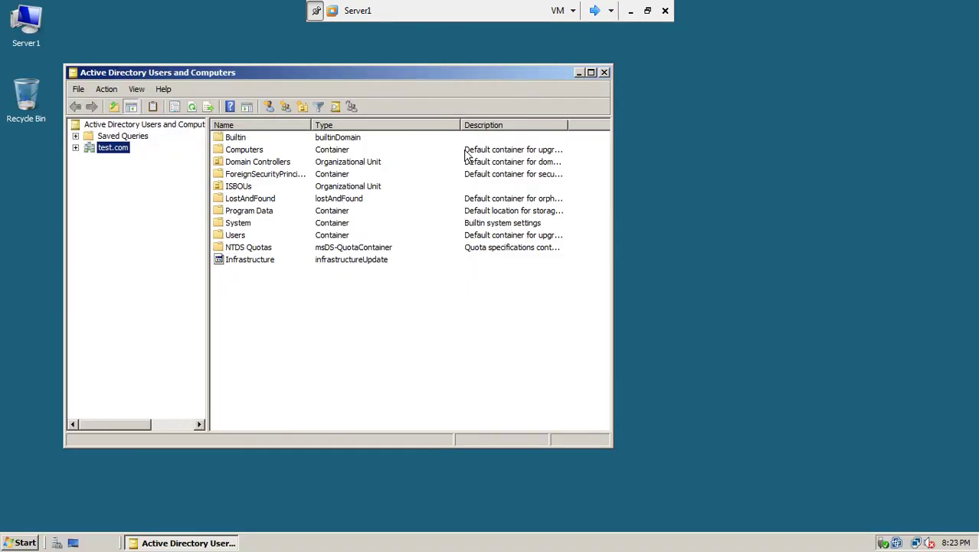
left_click(604, 73)
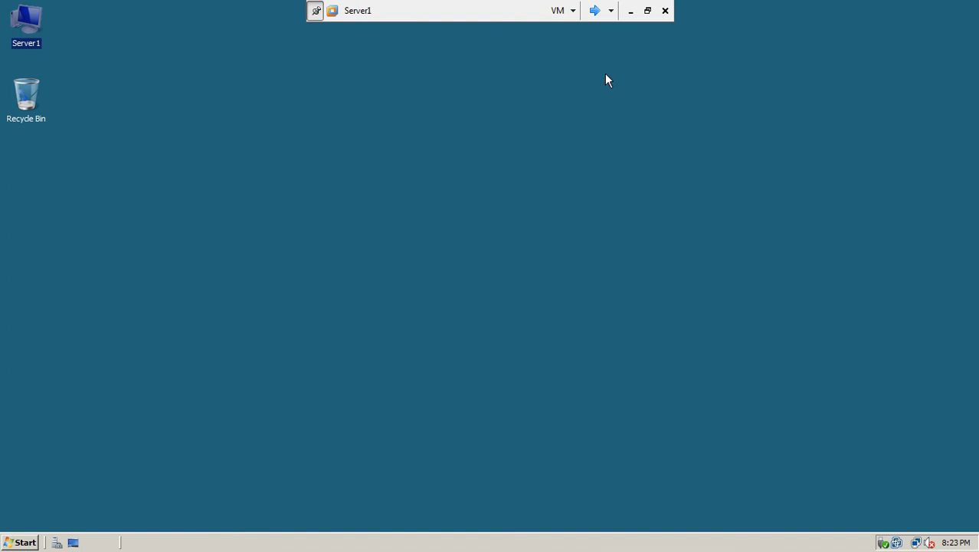
left_click(29, 541)
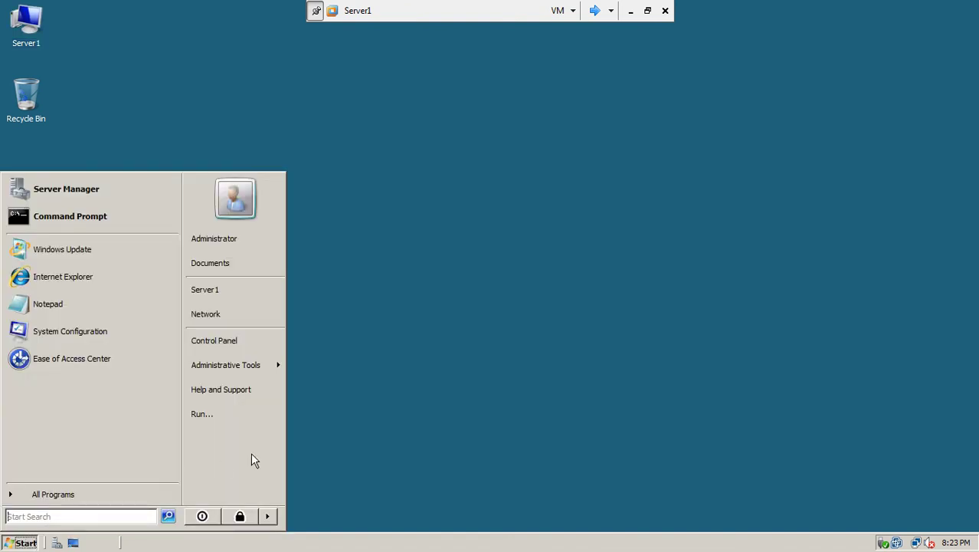
left_click(267, 516)
left_click(303, 518)
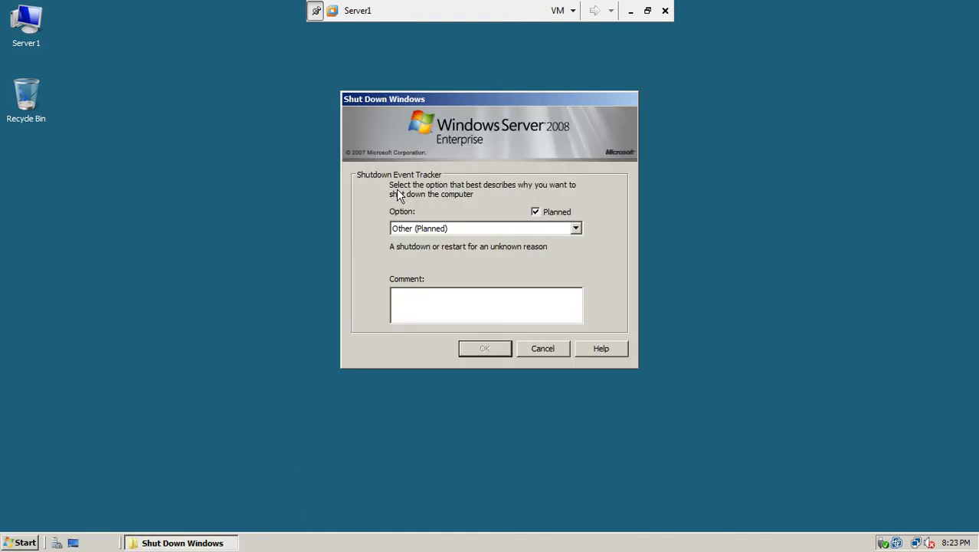
left_click(452, 229)
left_click(452, 251)
left_click(463, 350)
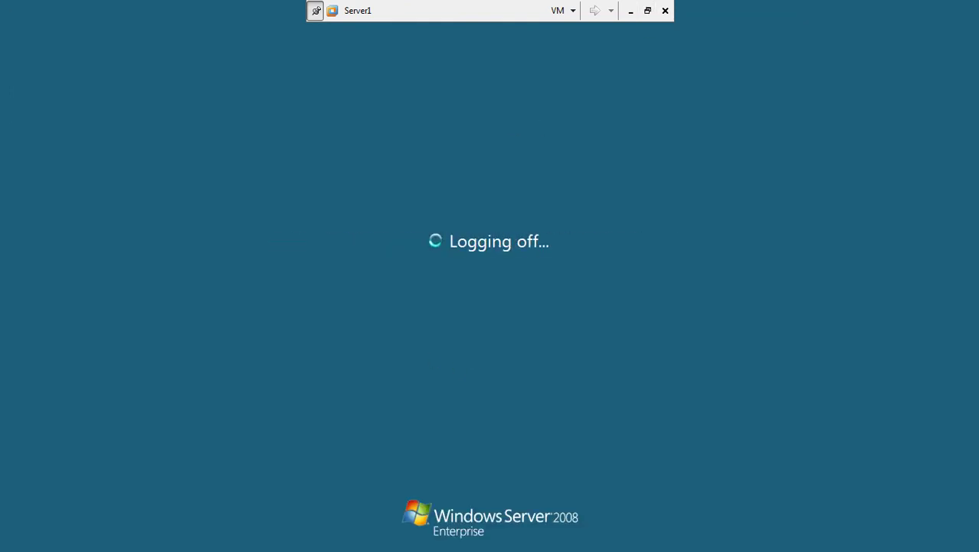
left_click(648, 11)
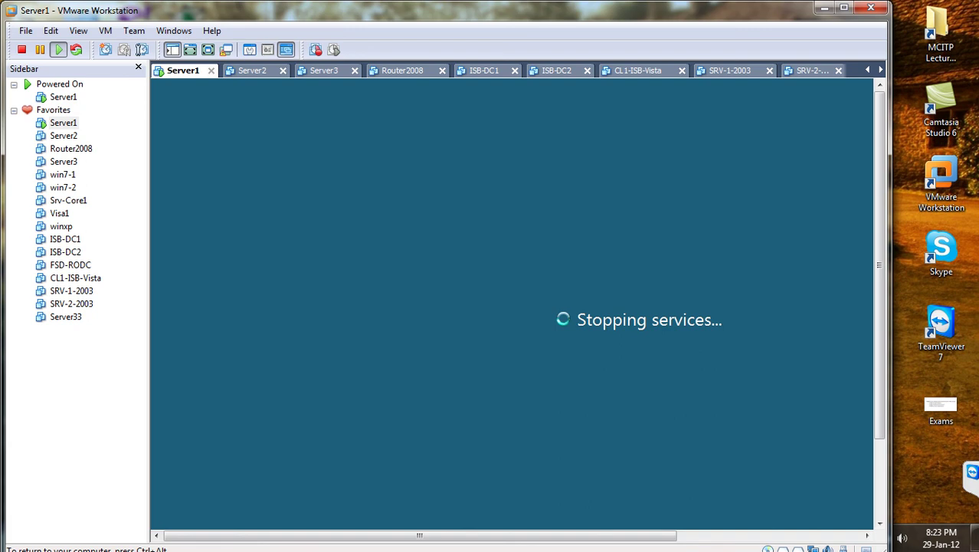
Maximize VMware Workstation and verify both Server1 and Server2 summaries show Powered off.
double_click(725, 11)
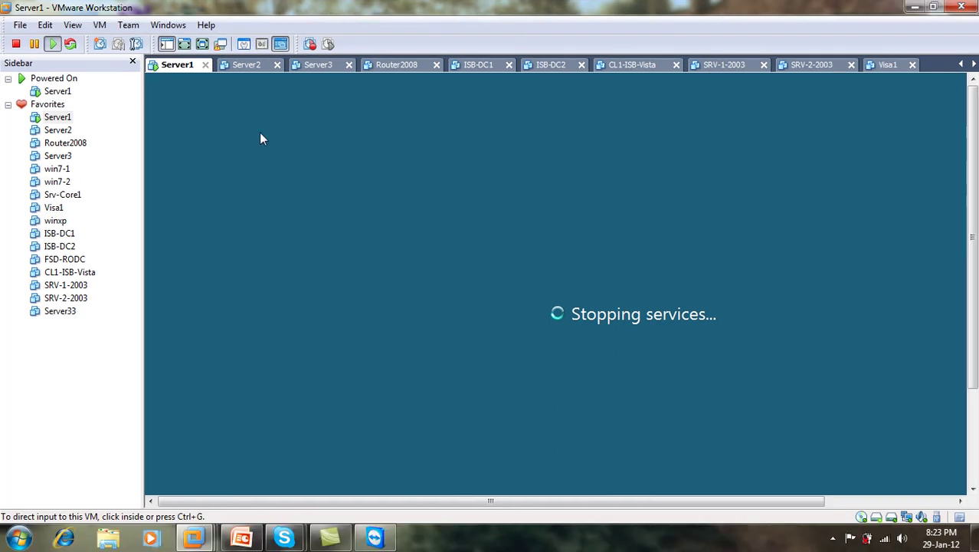
left_click(69, 92)
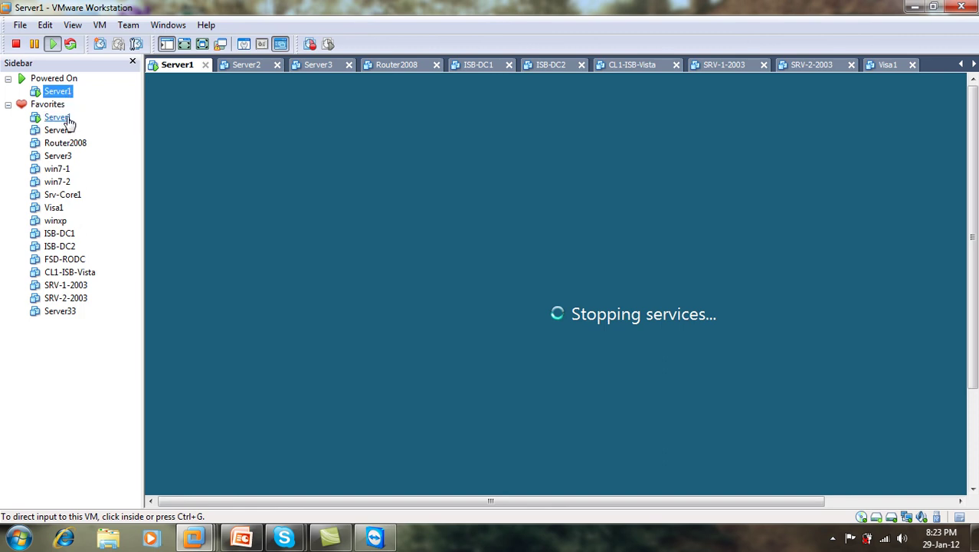
left_click(246, 65)
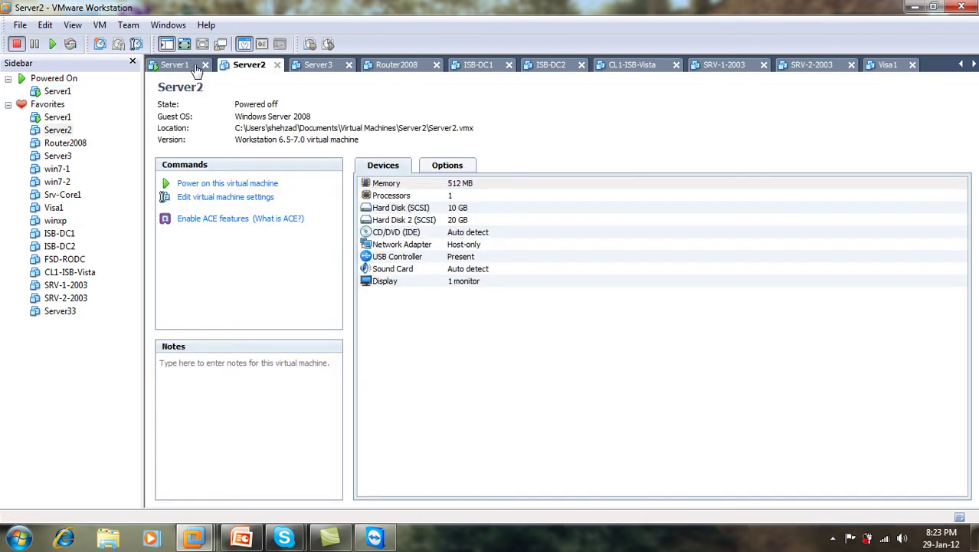
left_click(188, 66)
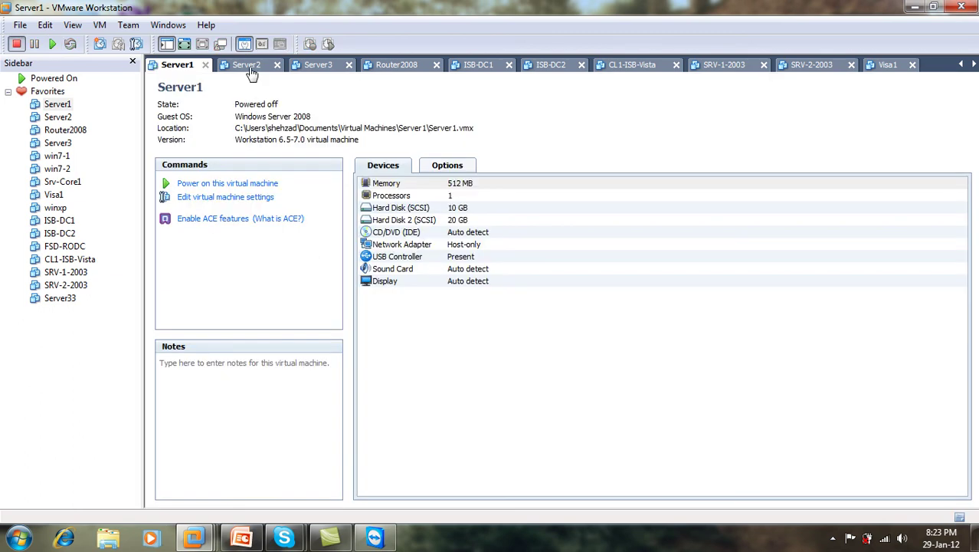
left_click(249, 68)
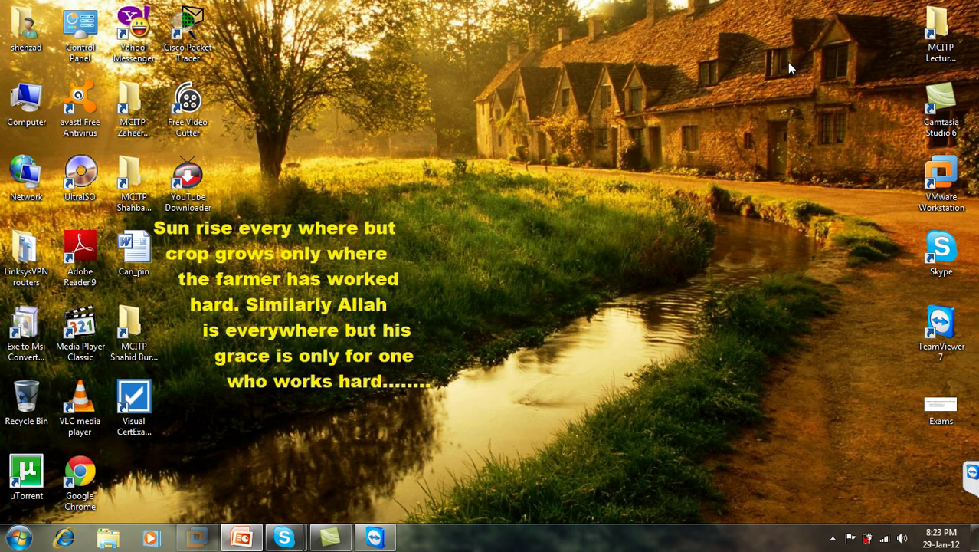
Refresh the desktop twice and bring up the Camtasia Recorder from the hidden tray icons.
right_click(662, 144)
left_click(692, 203)
right_click(691, 202)
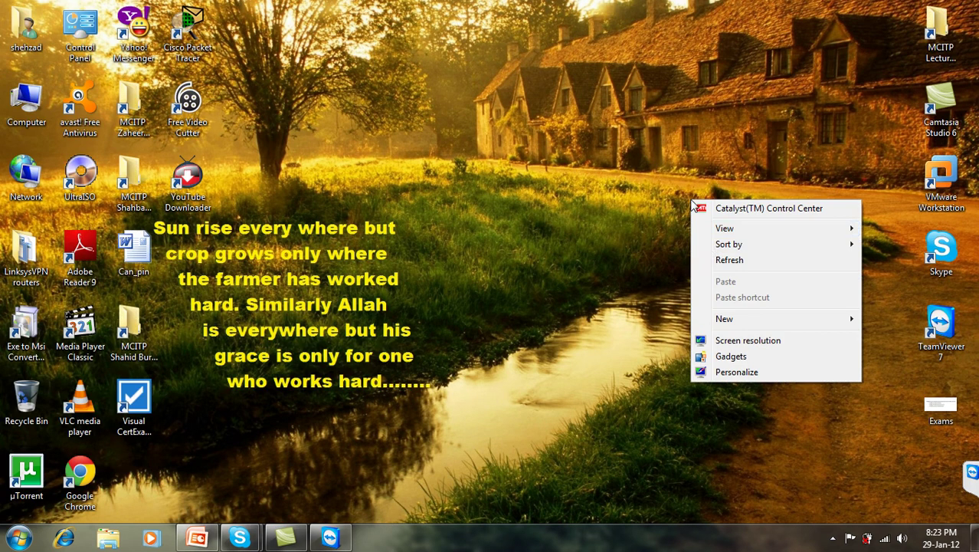
left_click(724, 260)
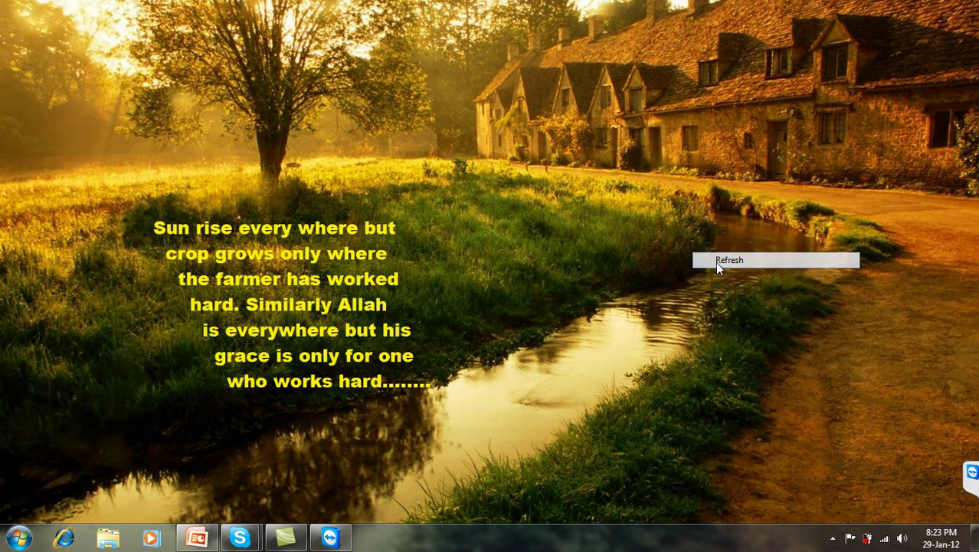
left_click(831, 540)
left_click(854, 442)
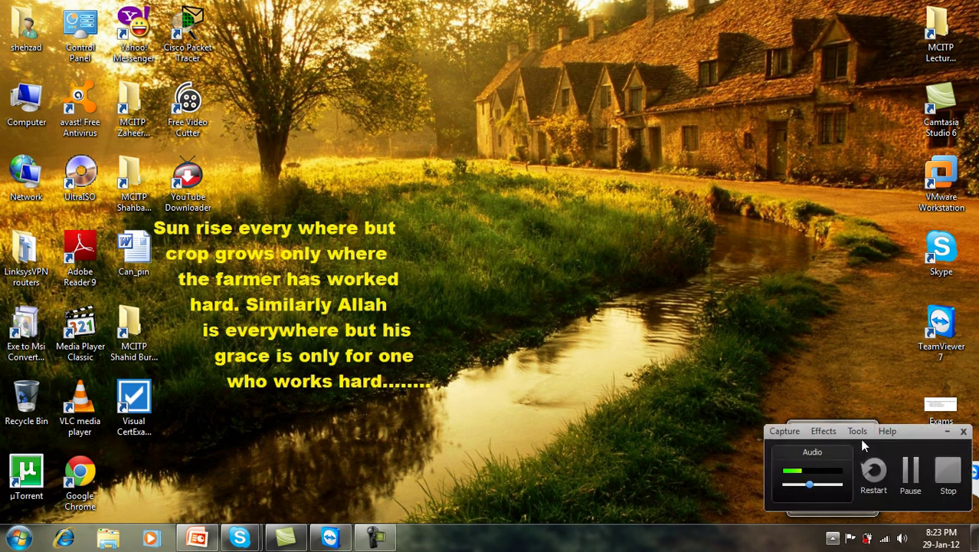